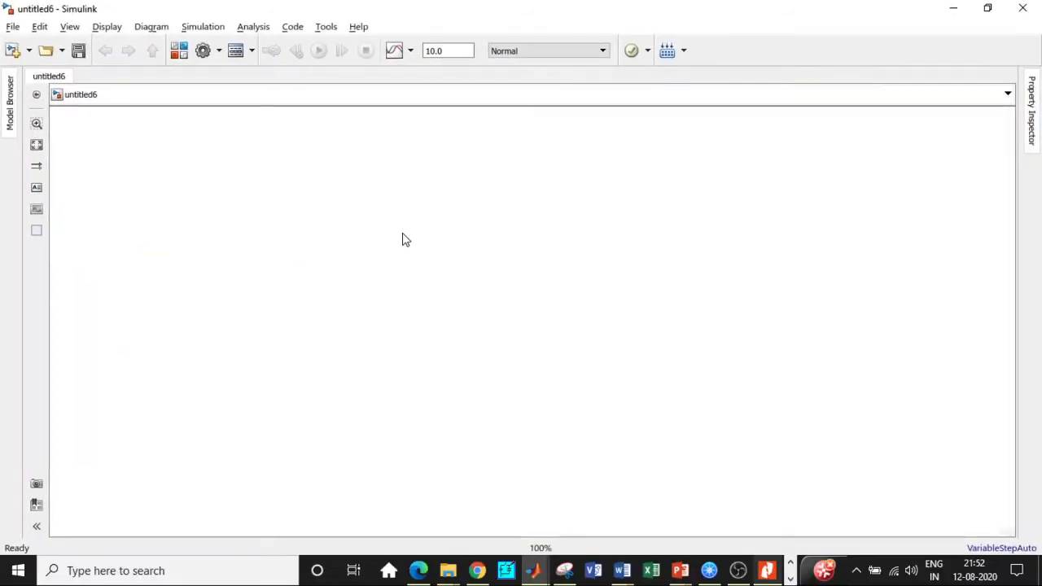
Step: Search the Library Browser for powergui and add it to model untitled6
left_click(179, 51)
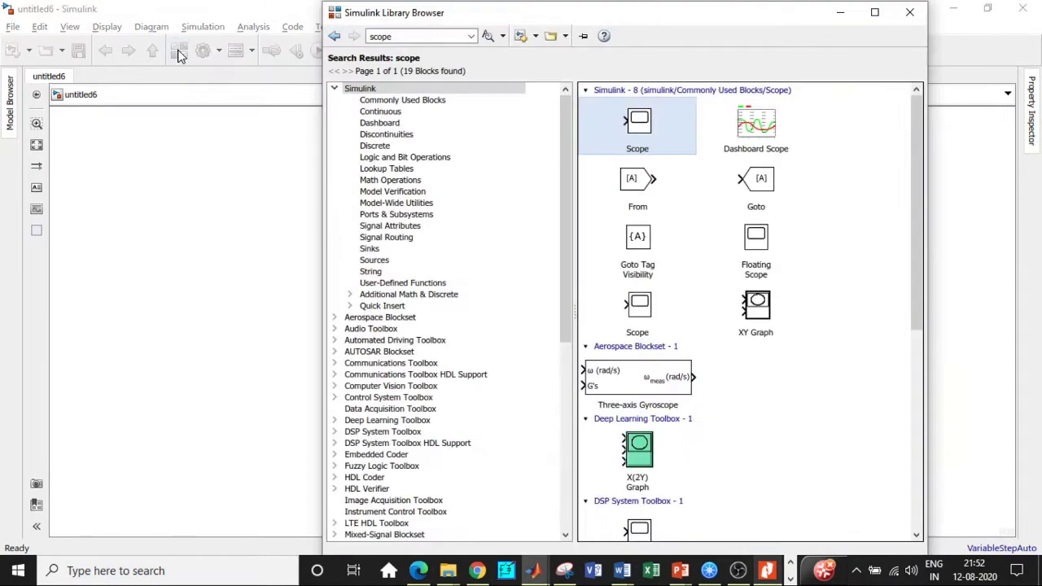
double_click(405, 36)
key("BackSpace")
type("powe")
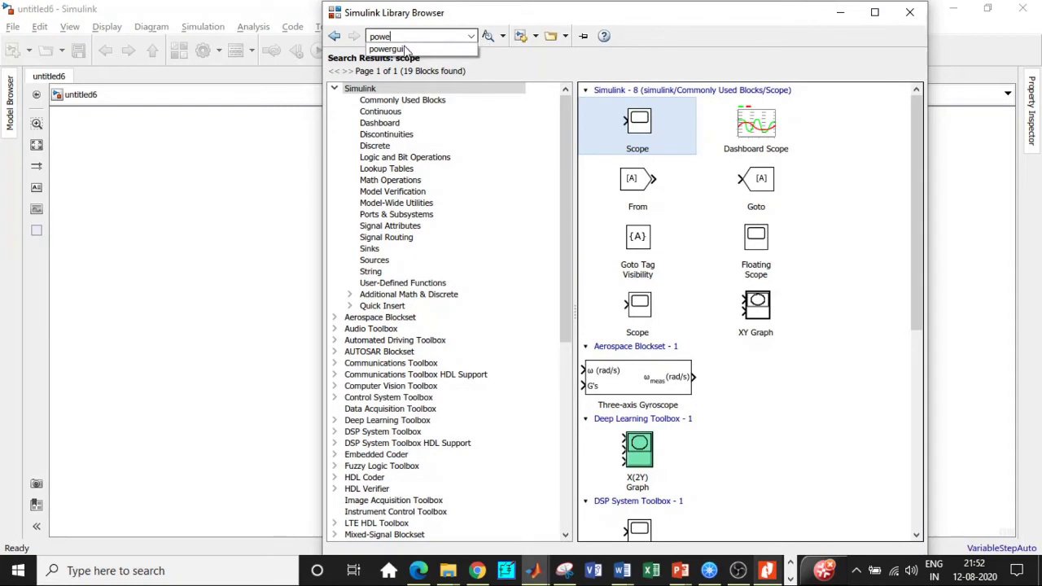
left_click(406, 48)
double_click(411, 37)
key("Return")
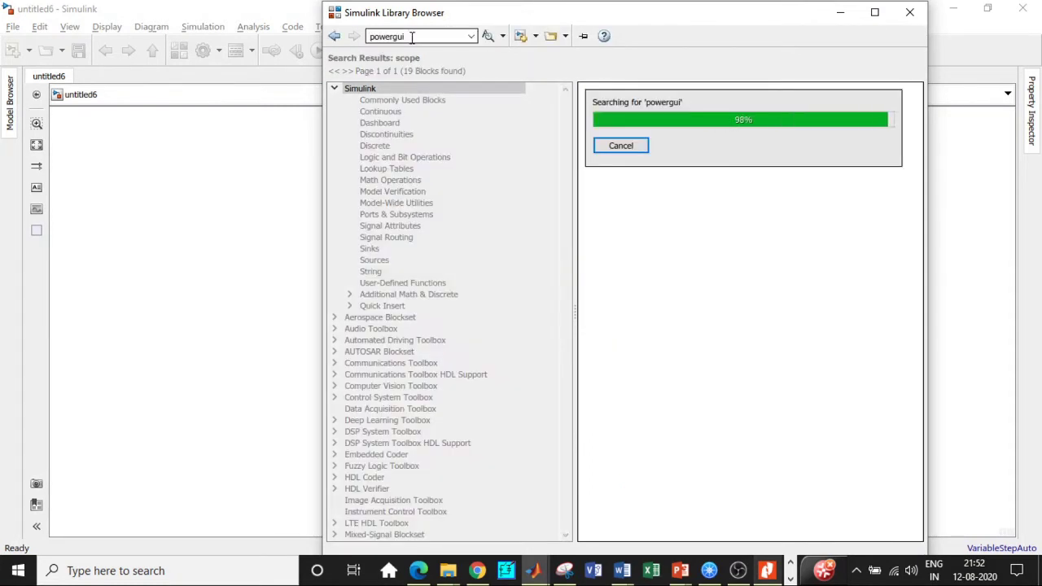
right_click(604, 113)
key("Escape")
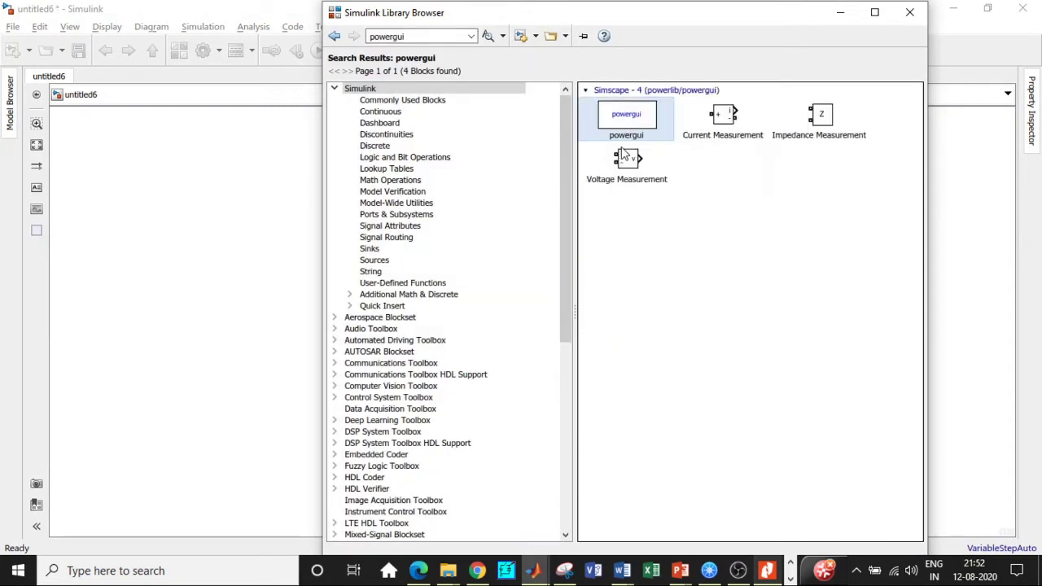
Step: Add the Voltage Measurement and Current Measurement blocks to untitled6
left_click(625, 156)
right_click(623, 153)
key("Escape")
left_click(738, 137)
right_click(727, 114)
key("Escape")
Step: Search for 'dc' and add the DC Voltage Source block to the model
double_click(416, 36)
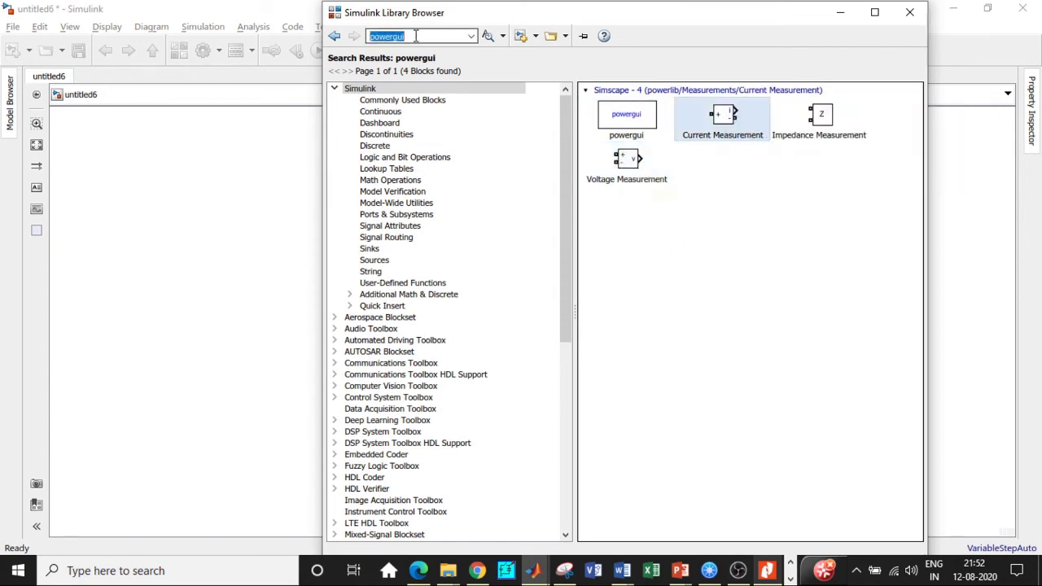
key("BackSpace")
type("dc")
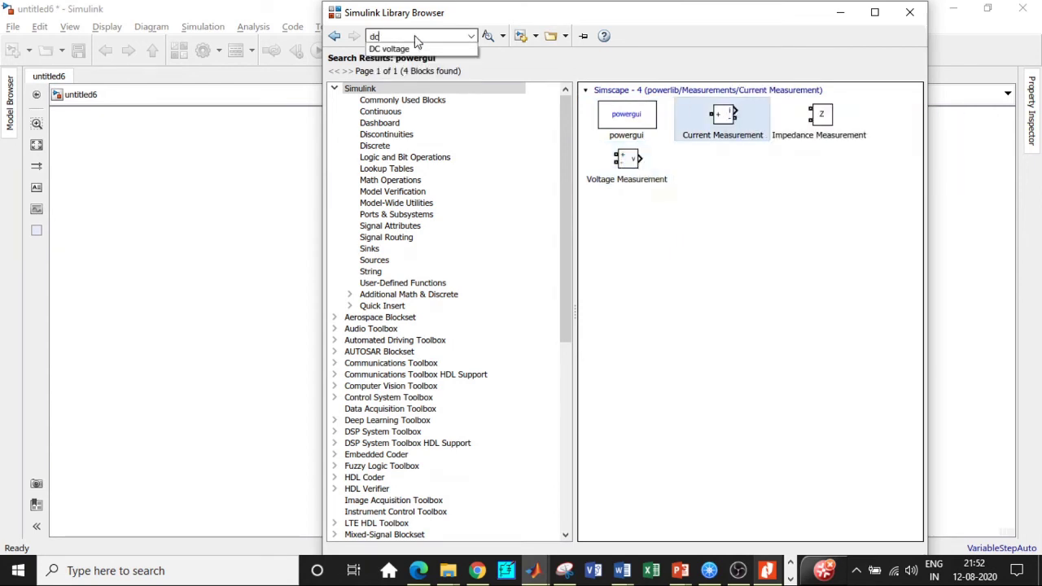
left_click(416, 49)
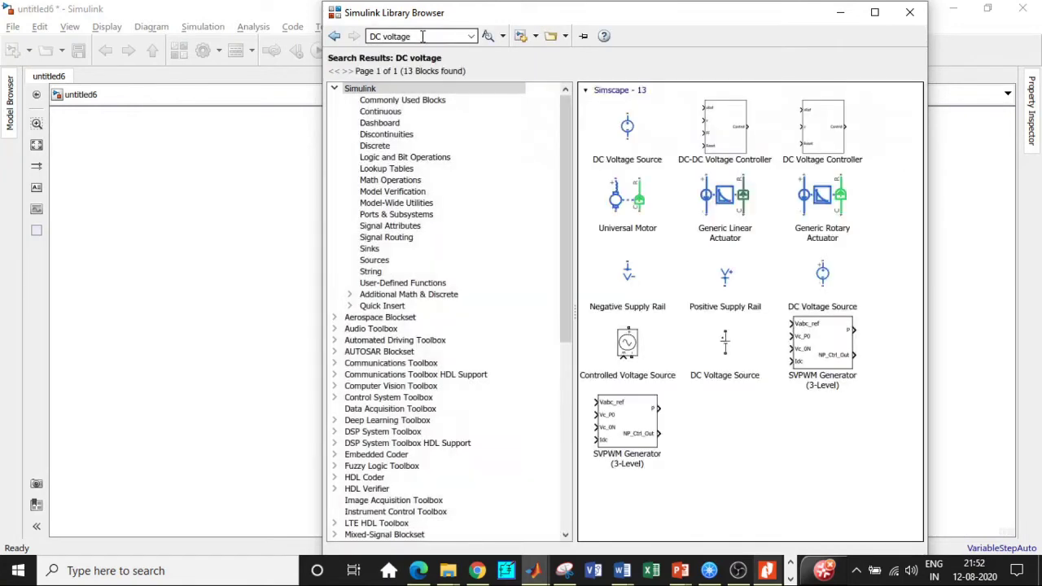
left_click(724, 346)
right_click(724, 346)
key("Escape")
Step: Search the library for Thyristor blocks and browse the 25 results
left_click(429, 36)
key("BackSpace")
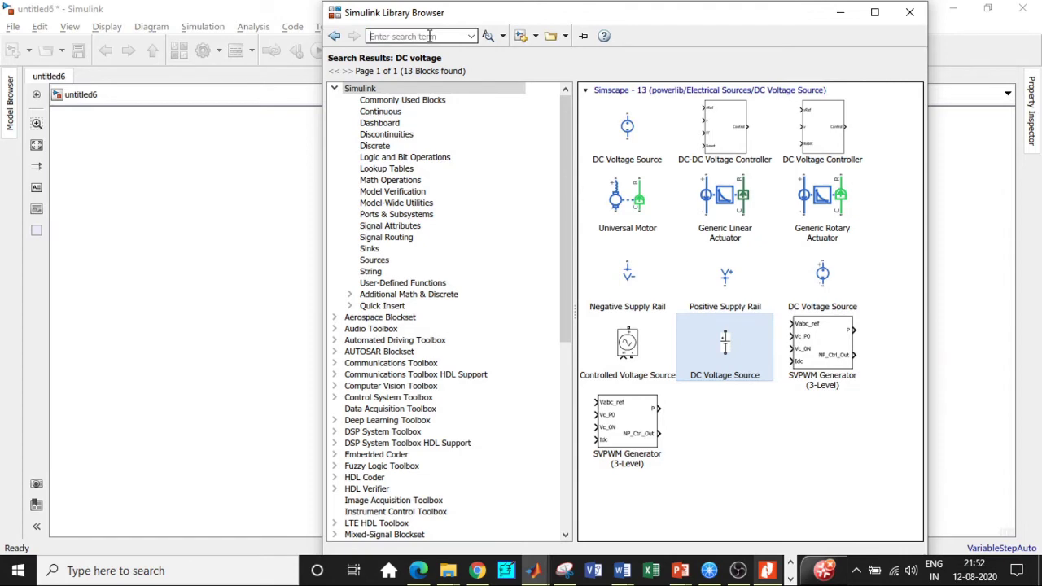
type("Thy")
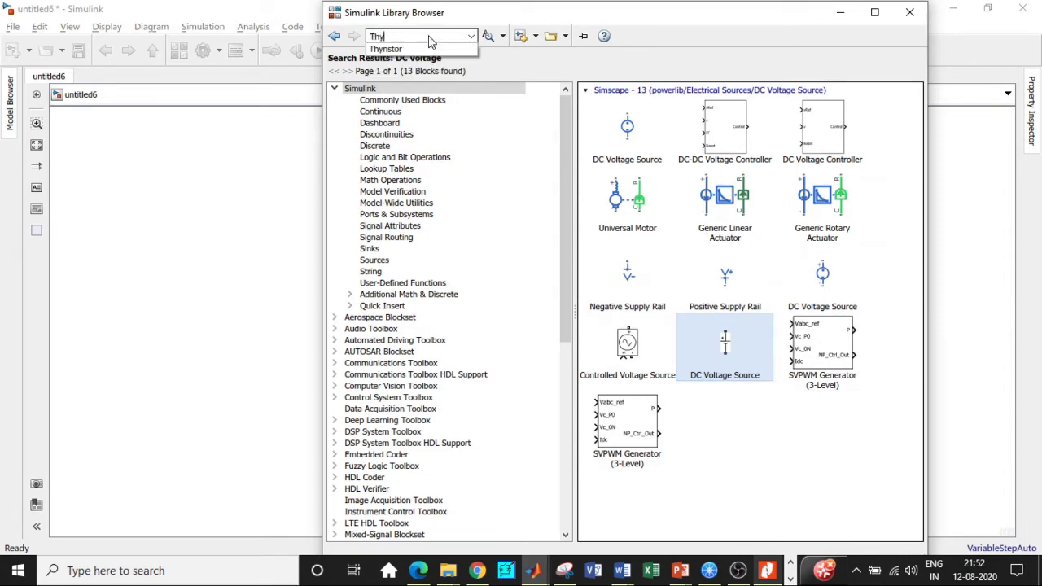
left_click(419, 48)
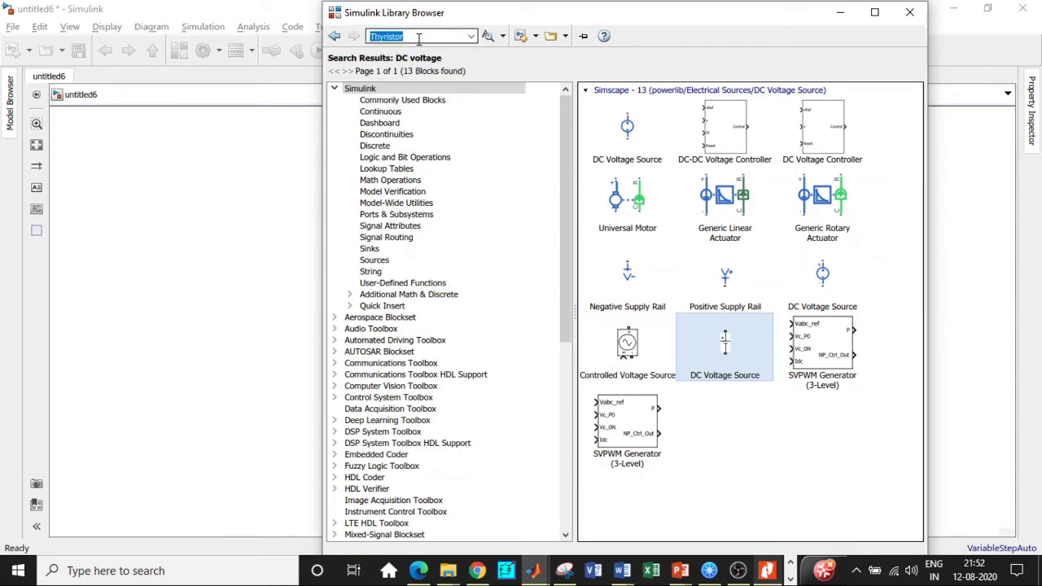
key("Return")
scroll(763, 247, "down", 5)
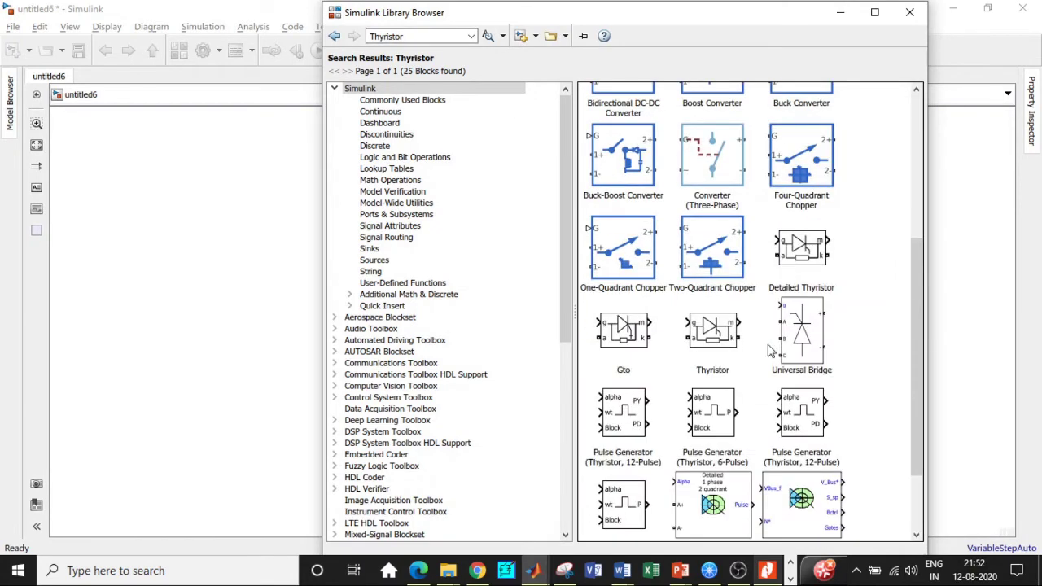
Step: Add the Thyristor block, then search 'diode' and add the Diode block
left_click(732, 342)
right_click(733, 342)
left_click(761, 347)
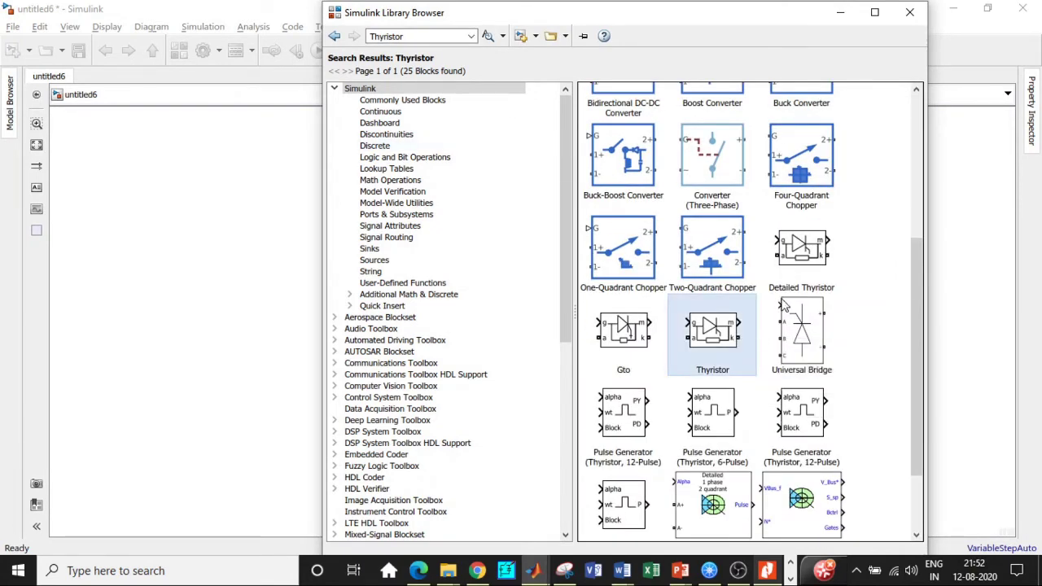
left_click(419, 35)
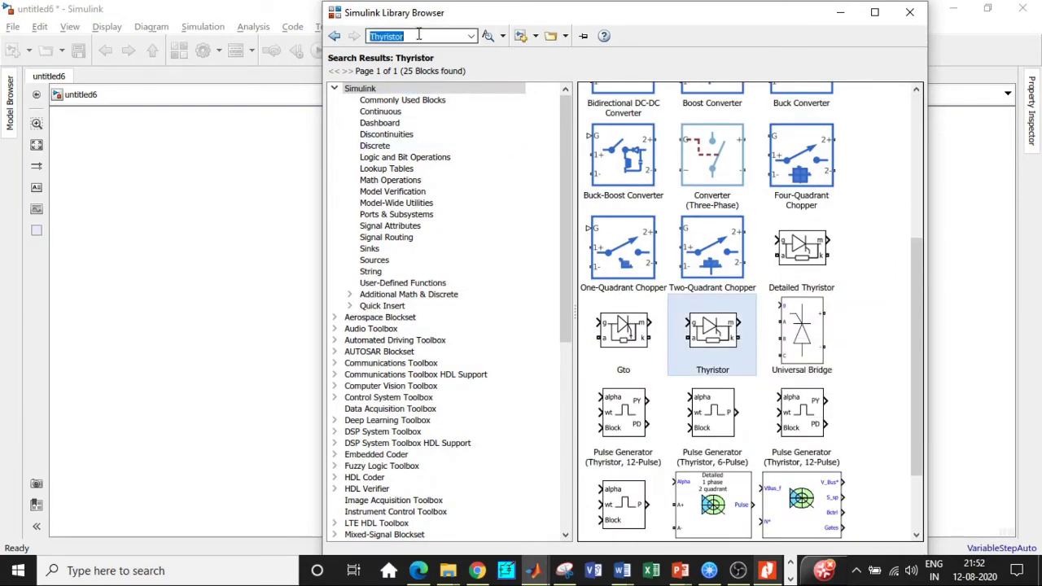
type("diode")
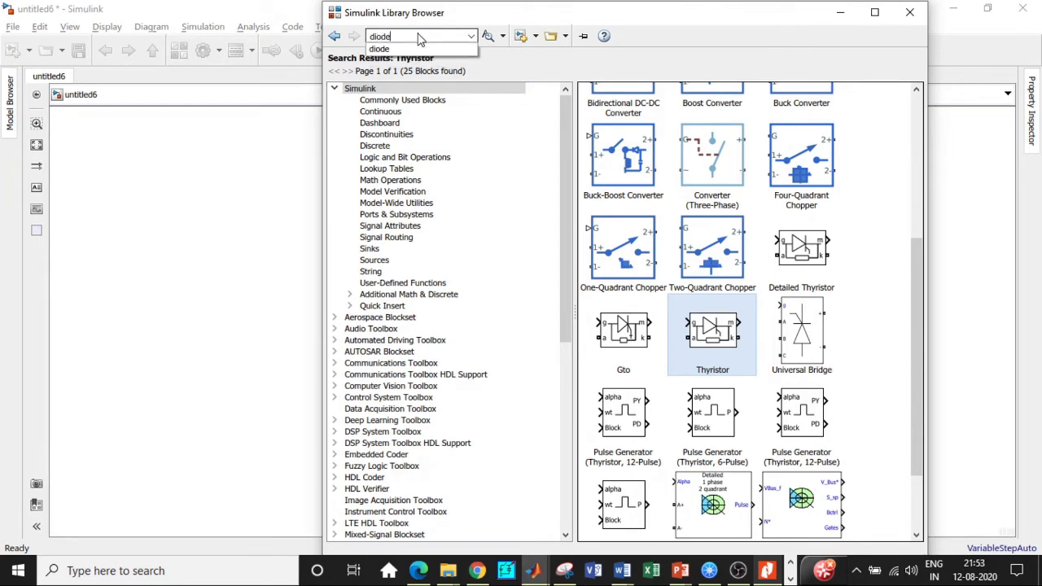
key("Return")
key("Return")
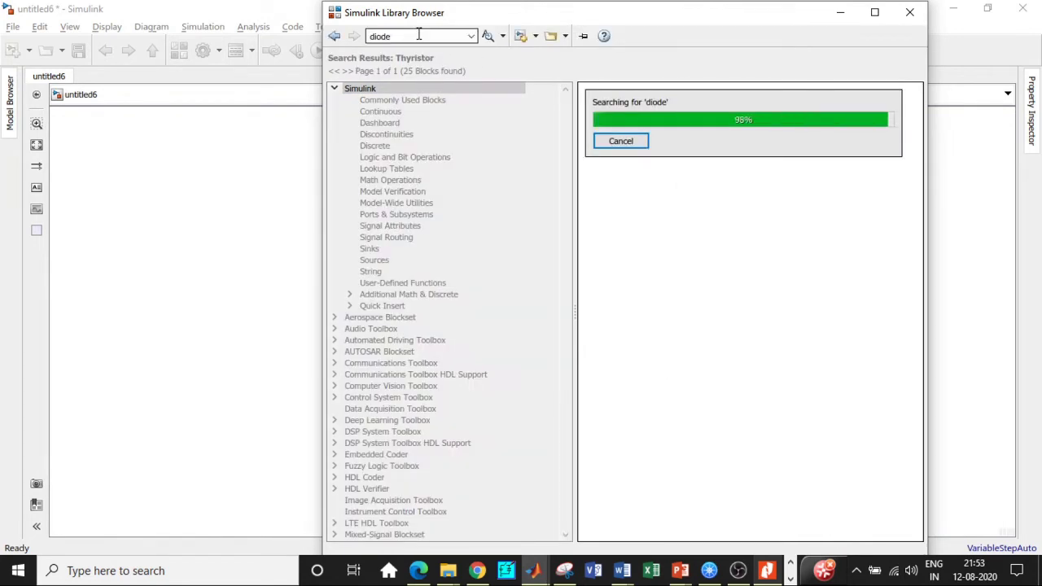
scroll(684, 302, "down", 3)
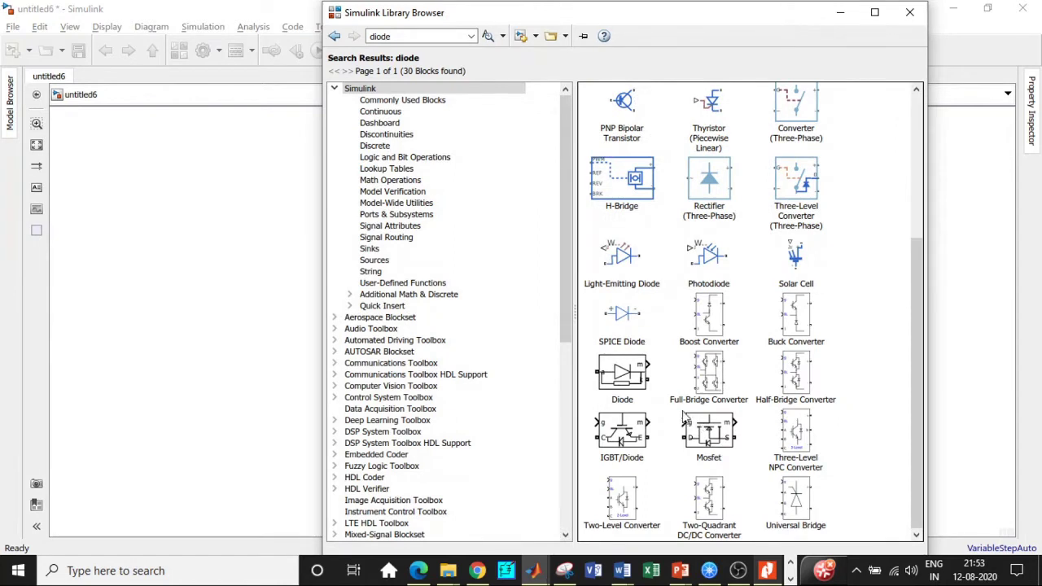
left_click(622, 370)
right_click(643, 368)
left_click(667, 374)
Step: Search for 'Puls' and add the Pulse Generator block to untitled6
left_click(403, 35)
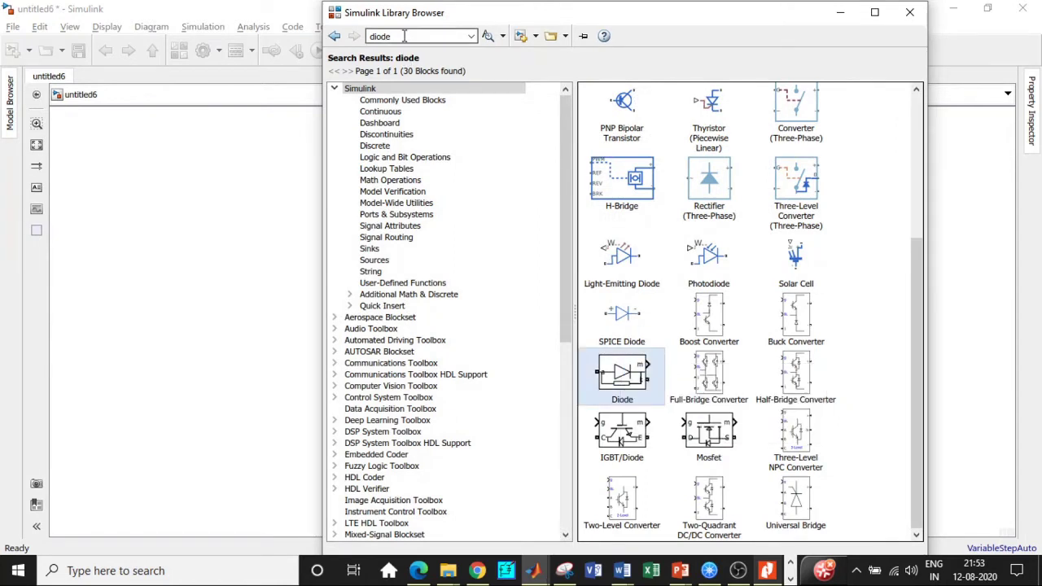
key("BackSpace")
type("Pulse")
left_click(409, 35)
key("Return")
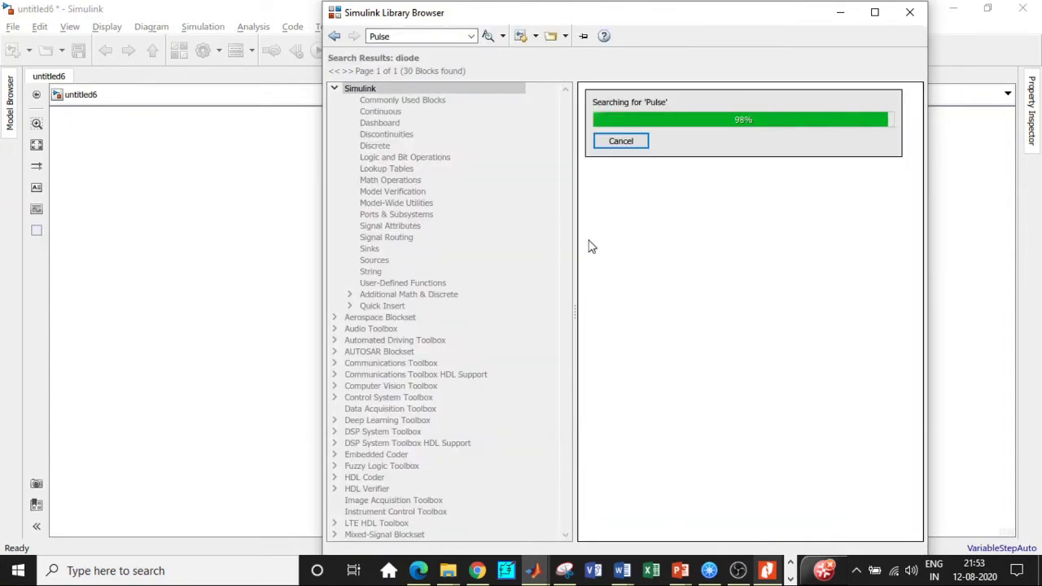
right_click(649, 126)
left_click(692, 134)
Step: Search for 'Series' and add the Series RLC Branch block
left_click(404, 36)
key("BackSpace")
type("Seri")
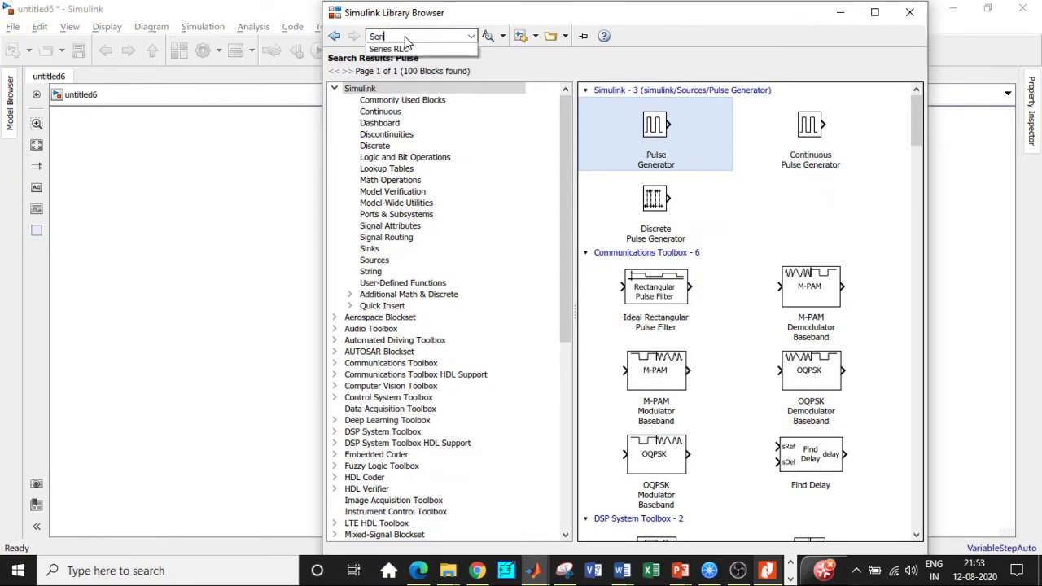
type("es")
left_click(399, 49)
key("Return")
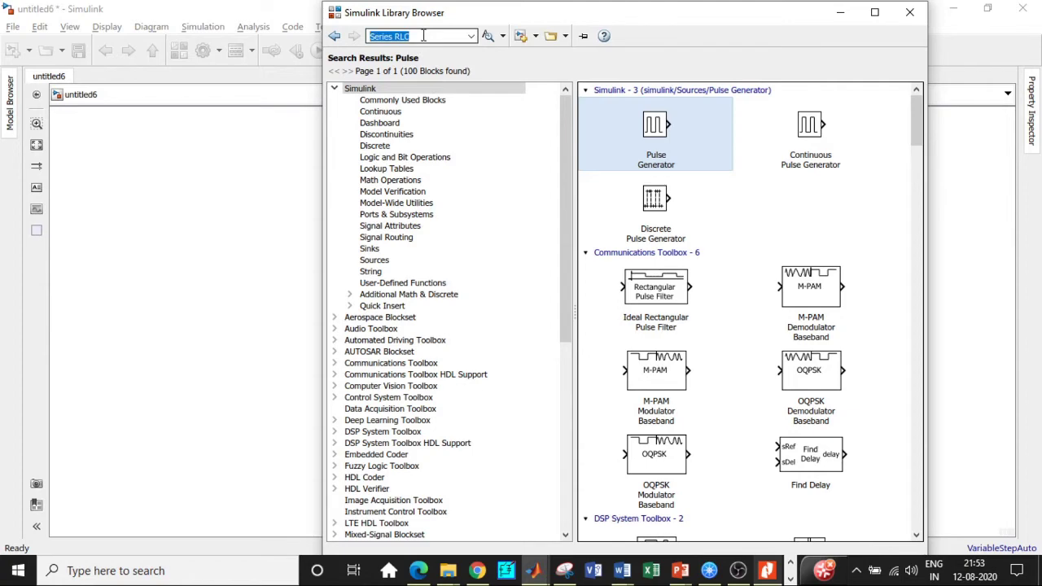
right_click(622, 204)
left_click(423, 71)
Step: Search for 'Sc' and add the Scope block to the model
left_click(417, 37)
key("BackSpace")
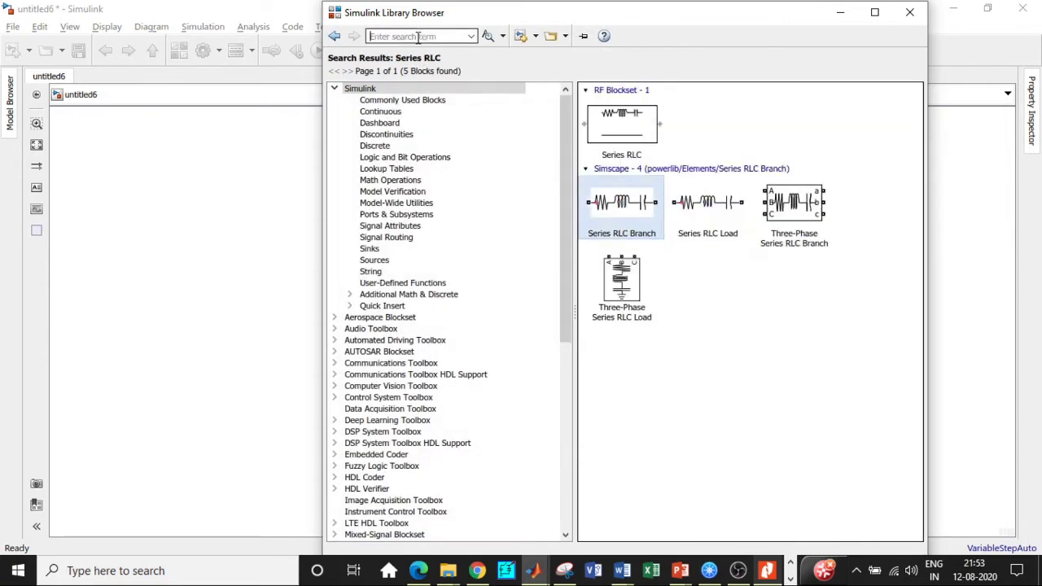
type("Sc")
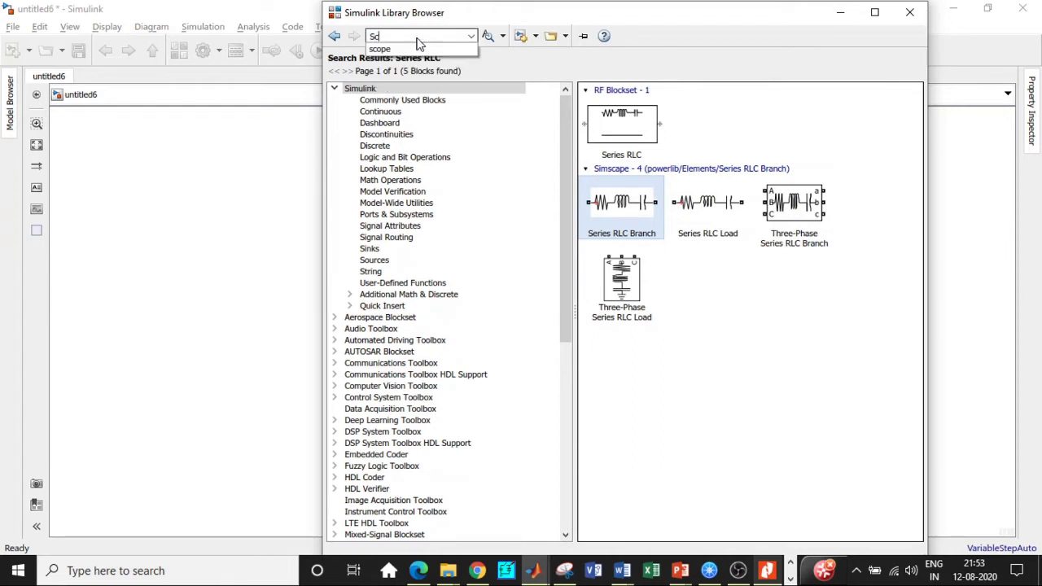
left_click(418, 37)
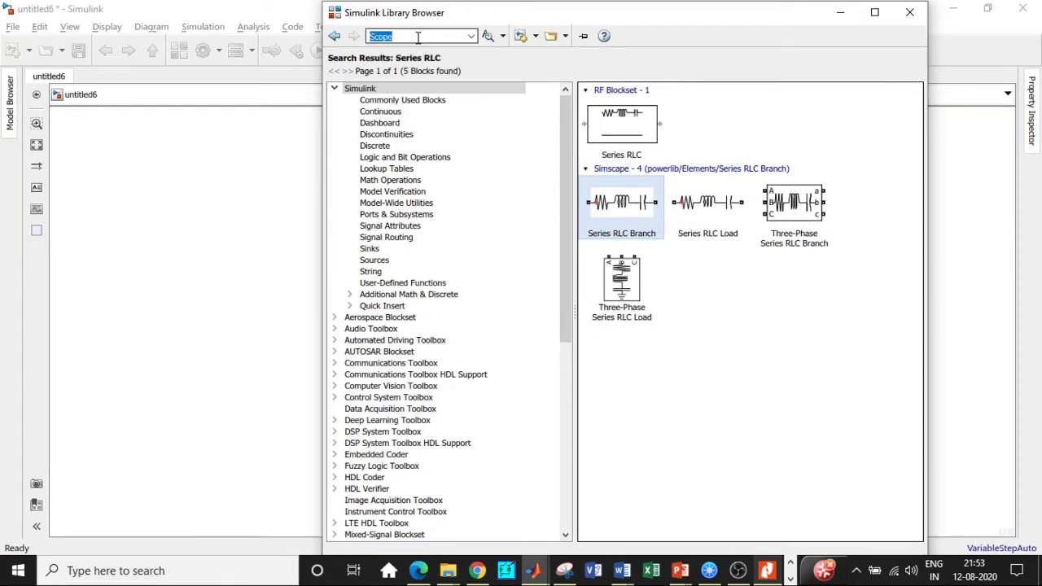
key("Return")
left_click(639, 130)
right_click(661, 132)
left_click(680, 140)
Step: Spread the stacked Scope, Series RLC Branch, Pulse Generator, Thyristor and Diode blocks across the canvas
left_click(840, 12)
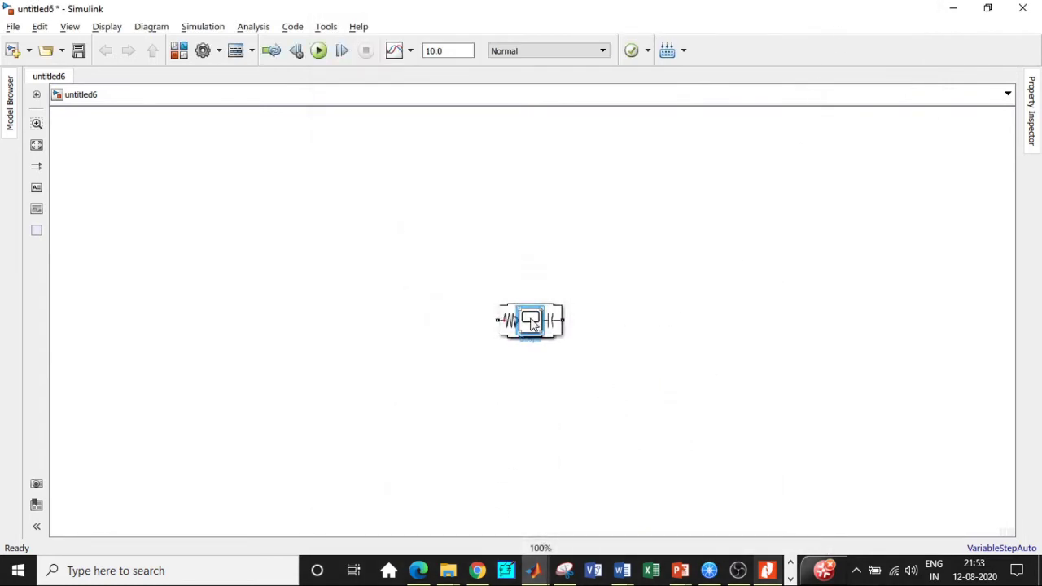
left_click_drag(530, 322, 682, 342)
left_click_drag(530, 320, 192, 140)
left_click_drag(525, 326, 307, 238)
left_click_drag(530, 333, 240, 221)
left_click_drag(308, 239, 424, 271)
Step: Rotate the Diode, and move powergui, DC source and both measurement blocks out of the stack
key("ctrl+r")
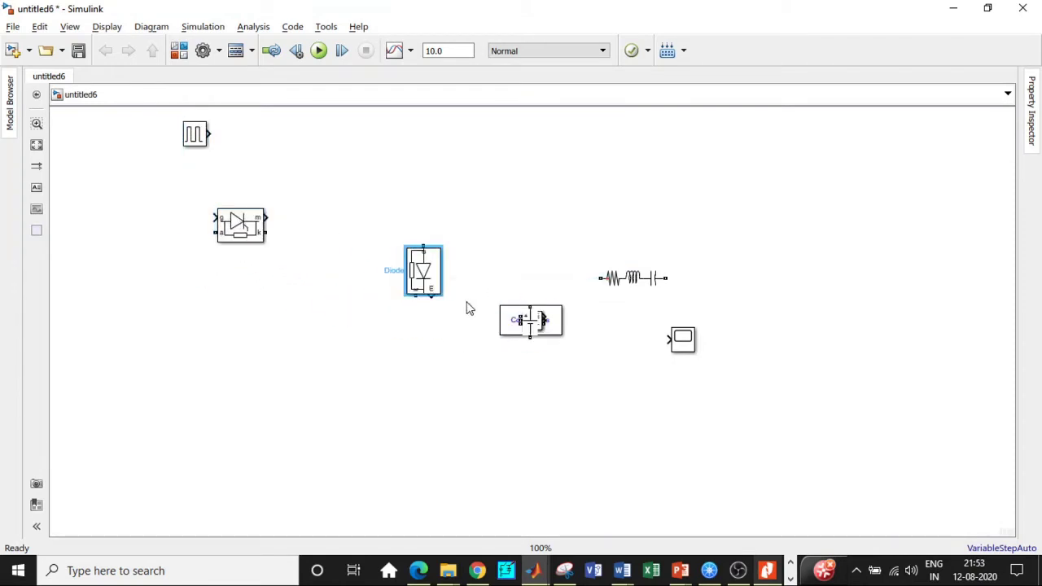
key("ctrl+r")
key("ctrl+r")
left_click_drag(530, 320, 183, 321)
left_click_drag(530, 320, 533, 389)
left_click_drag(530, 320, 532, 259)
left_click_drag(530, 320, 91, 133)
left_click_drag(244, 225, 289, 236)
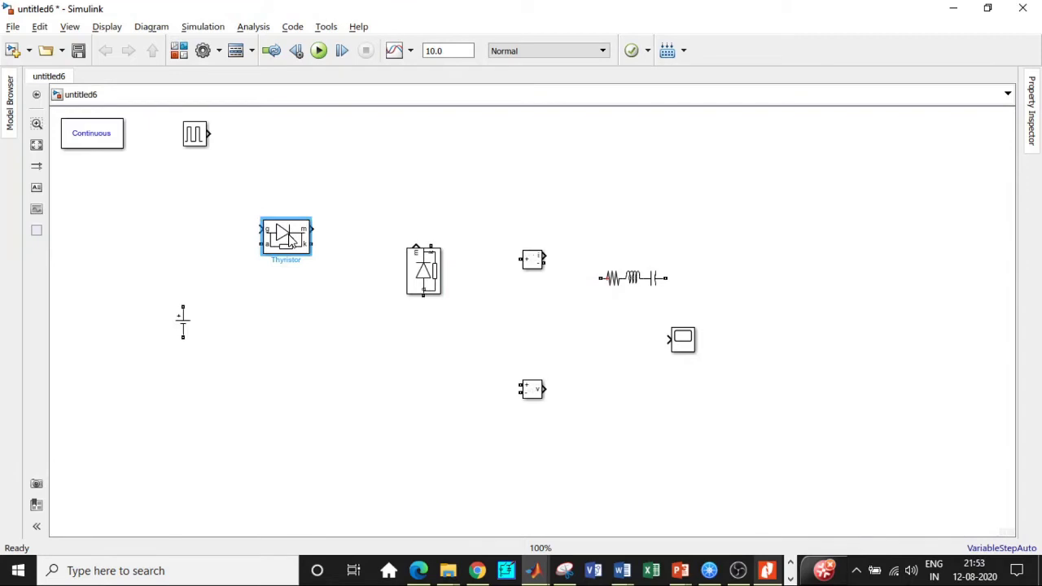
Step: Turn off the Thyristor's Show measurement port option
double_click(291, 244)
scroll(407, 312, "down", 3)
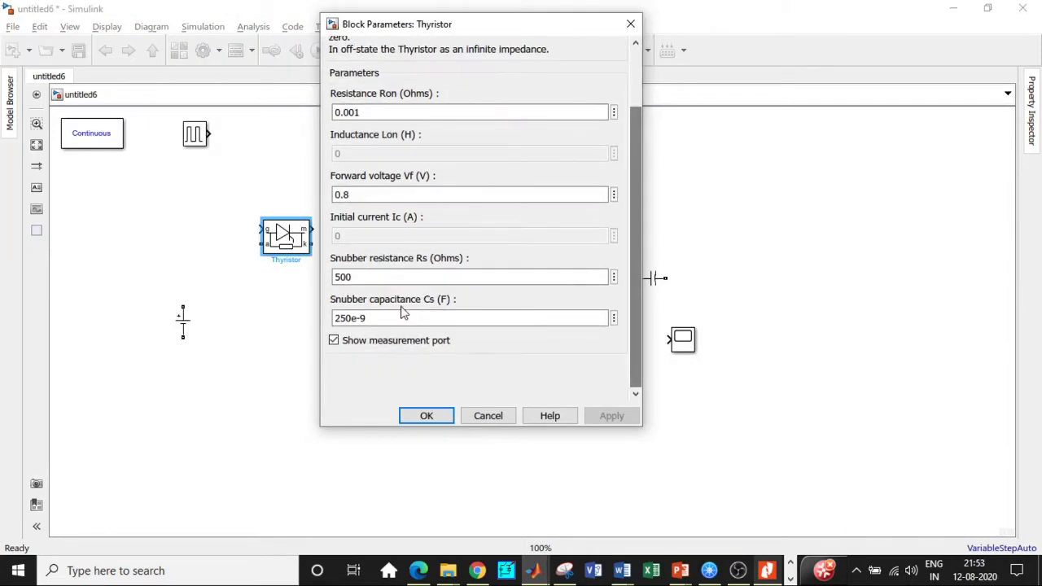
left_click(335, 341)
left_click(426, 415)
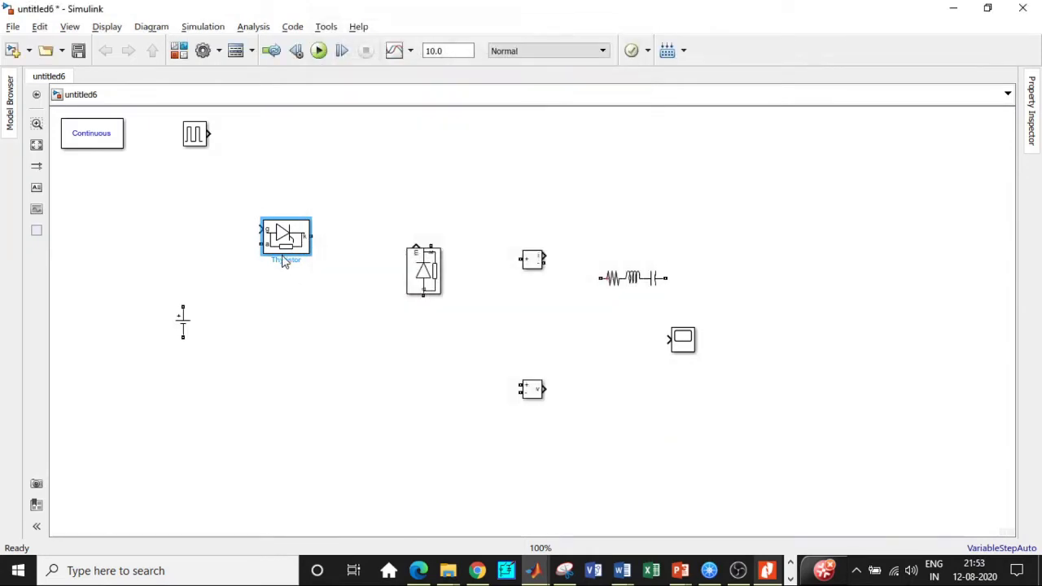
Step: Copy the thyristor below itself, move the DC source left, and place the RLC branch between them
left_click_drag(289, 238, 288, 341)
left_click_drag(182, 321, 145, 307)
left_click_drag(617, 287, 286, 290)
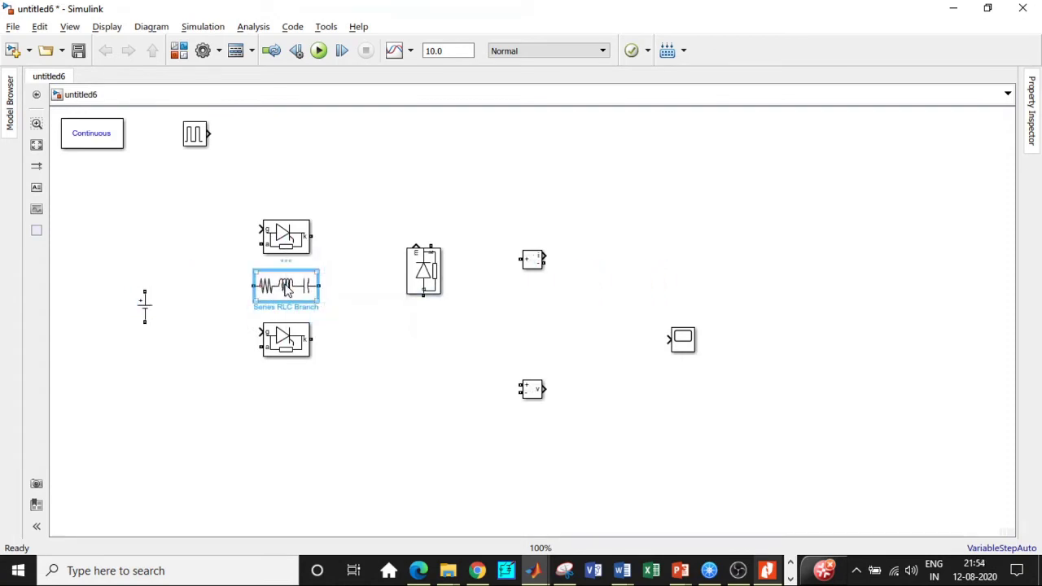
Step: Change the Series RLC Branch to type LC with inductance 5e-6 H
double_click(287, 290)
left_click(454, 213)
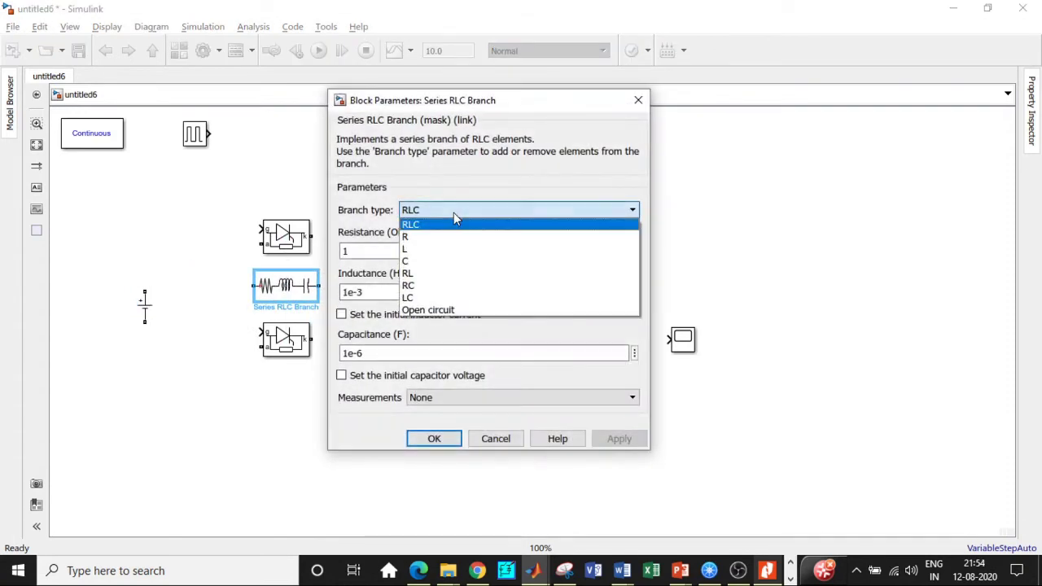
left_click(416, 298)
left_click(347, 251)
double_click(347, 250)
left_click(348, 251)
key("BackSpace")
key("BackSpace")
type("6")
key("Tab")
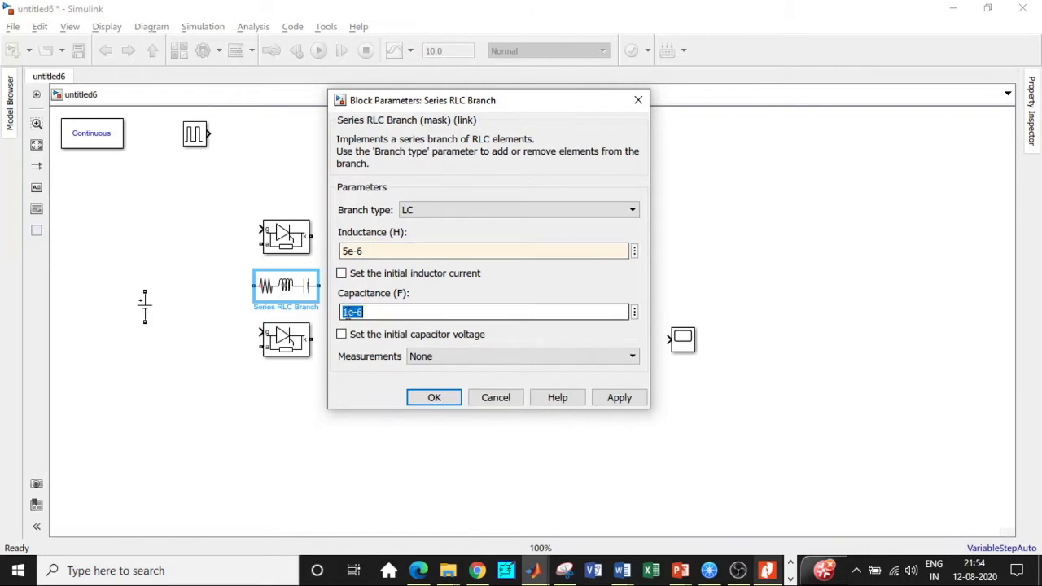
Step: Set capacitance 20e-6 F and an initial capacitor voltage of 230 V
left_click(349, 312)
key("BackSpace")
type("20")
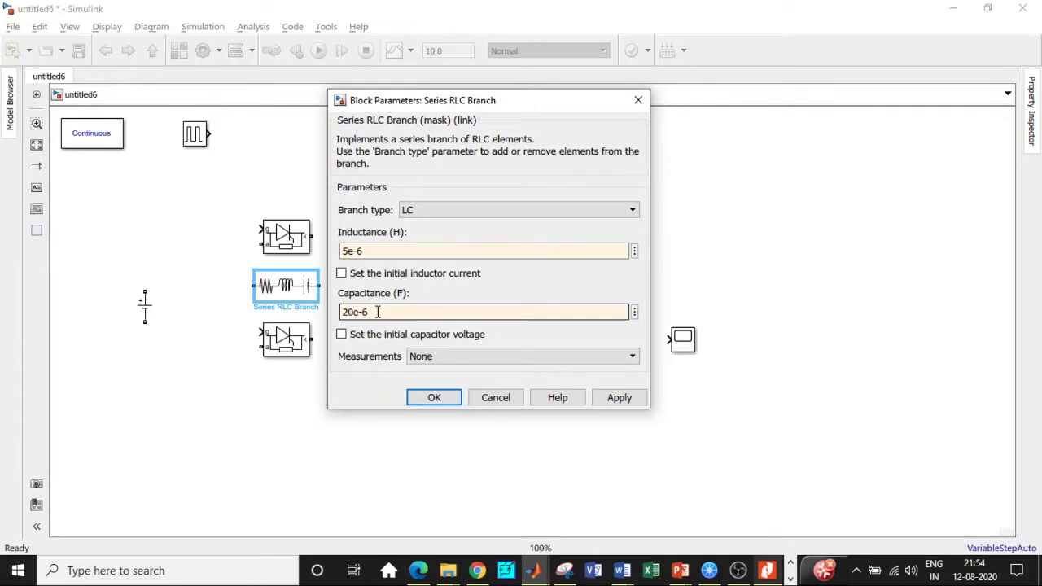
left_click(341, 335)
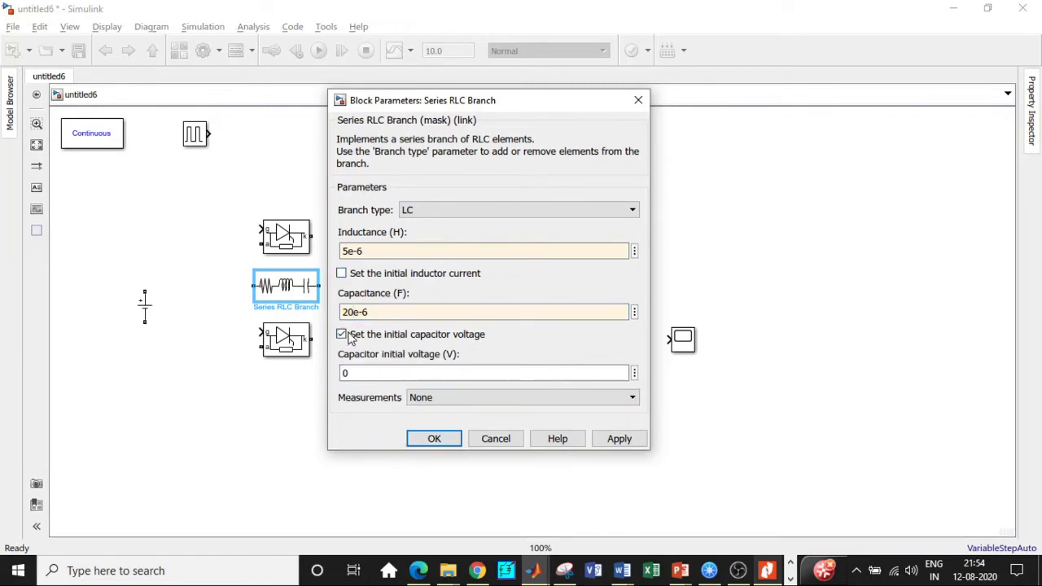
double_click(365, 375)
type("230")
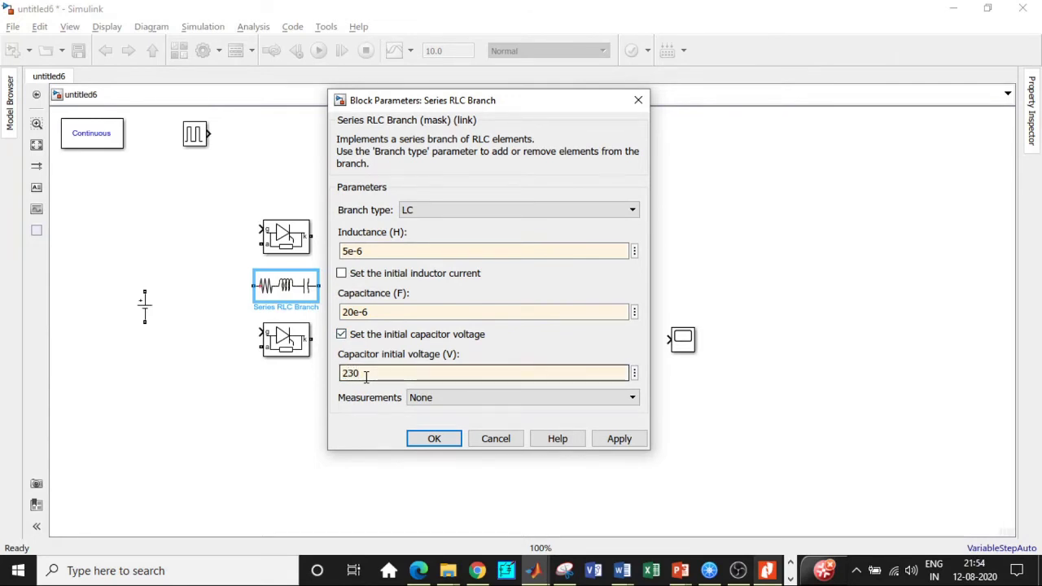
left_click(432, 439)
Step: Rotate the LC branch 180 degrees and move the diode toward the thyristors
left_click(303, 300)
key("ctrl+r")
key("ctrl+r")
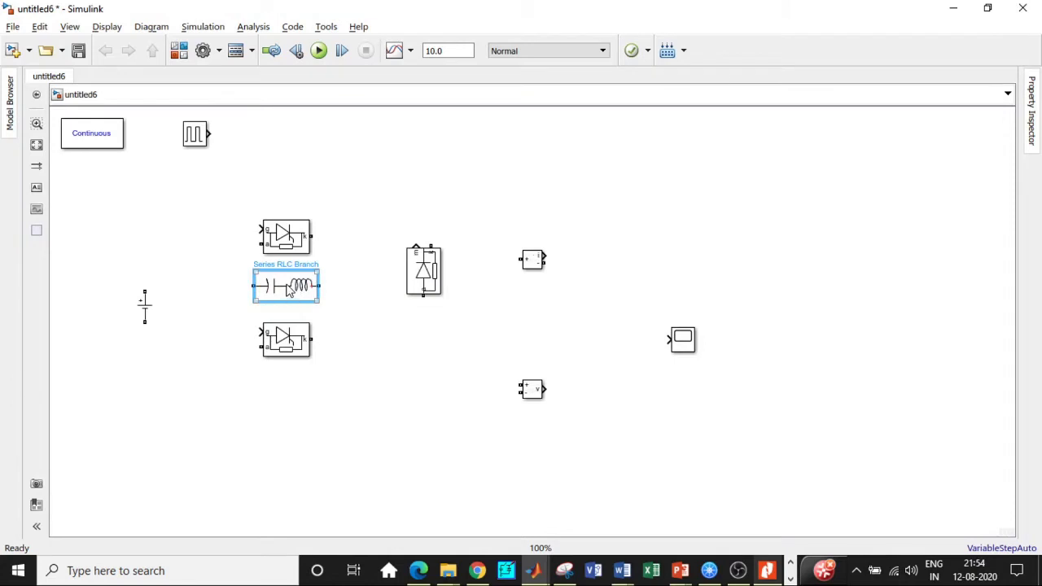
left_click_drag(301, 298, 287, 293)
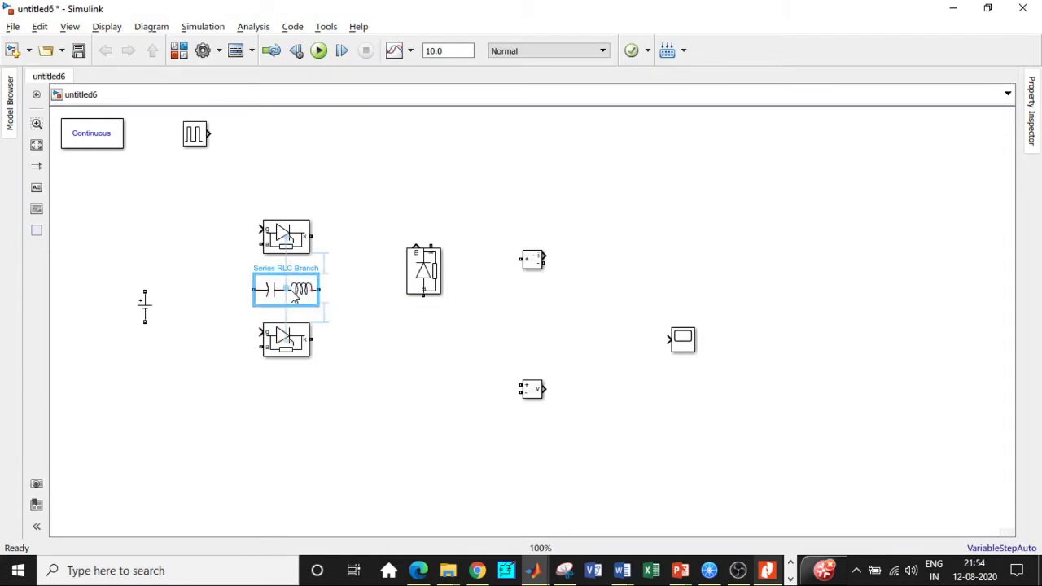
left_click(379, 352)
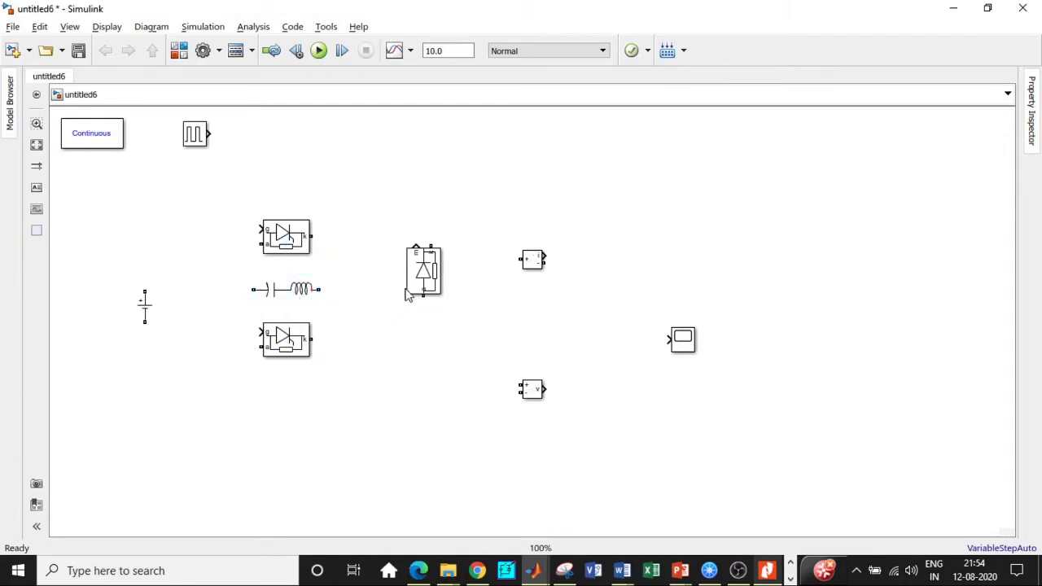
left_click_drag(429, 280, 390, 267)
Step: Align the lower thyristor and LC branch, and hide the diode's measurement port
left_click_drag(288, 330, 288, 353)
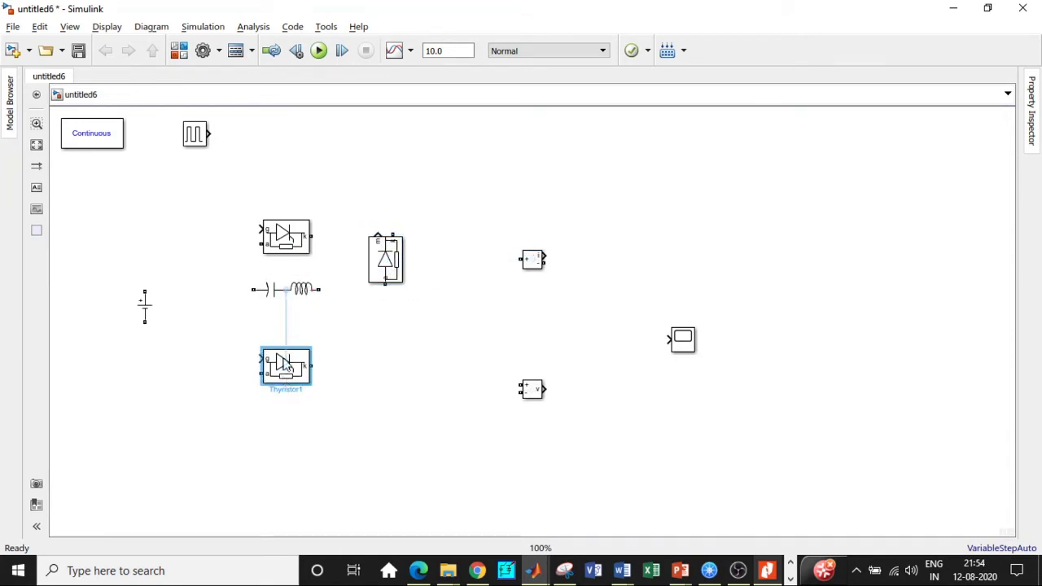
mouse_move(289, 293)
left_mouse_down()
mouse_move(308, 307)
mouse_move(386, 283)
left_mouse_up()
left_click(389, 255)
double_click(389, 255)
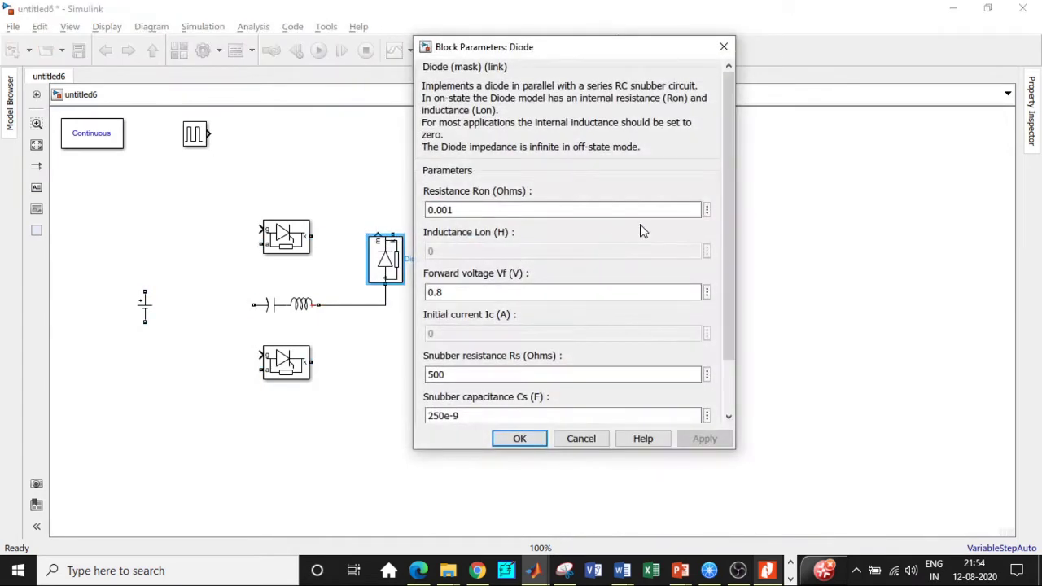
scroll(735, 225, "down", 2)
left_click(427, 376)
left_click(516, 437)
Step: Wire the diode, DC source, both thyristors and the LC branch into the power circuit
mouse_move(386, 232)
left_mouse_down()
mouse_move(311, 236)
mouse_move(242, 286)
mouse_move(252, 303)
left_mouse_up()
left_click_drag(145, 286, 244, 246)
left_click_drag(259, 368, 244, 303)
left_click_drag(311, 361, 386, 305)
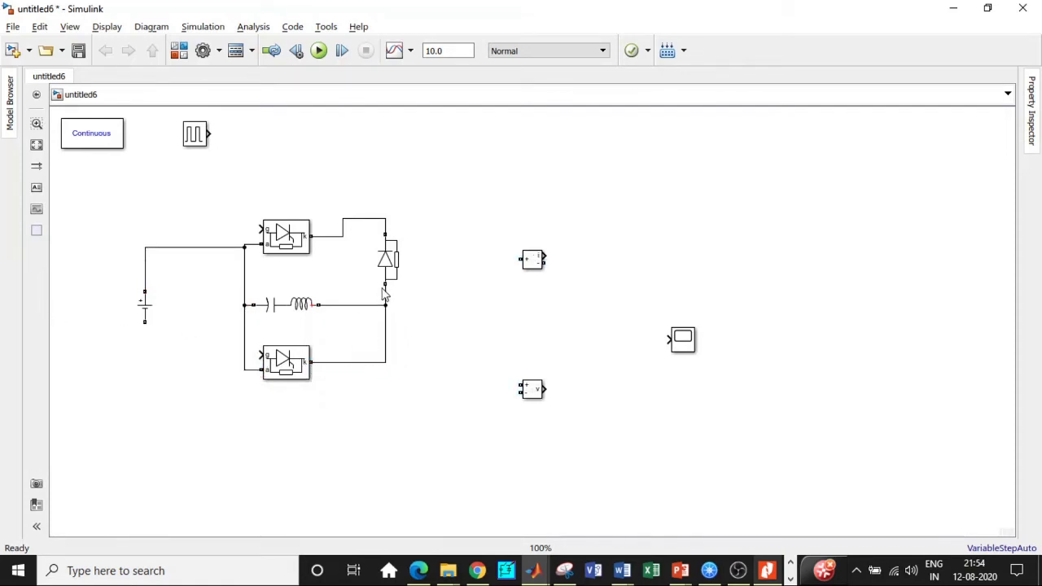
left_click(293, 306)
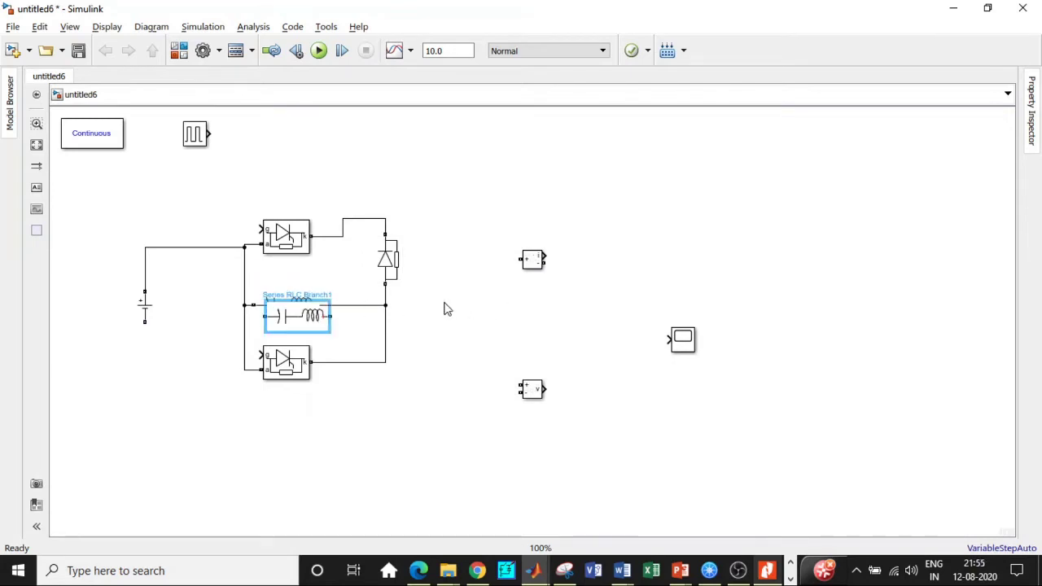
Step: Copy the LC branch, turn it upright, and make it a 1-ohm R branch
left_click_drag(293, 306, 468, 293)
key("ctrl+r")
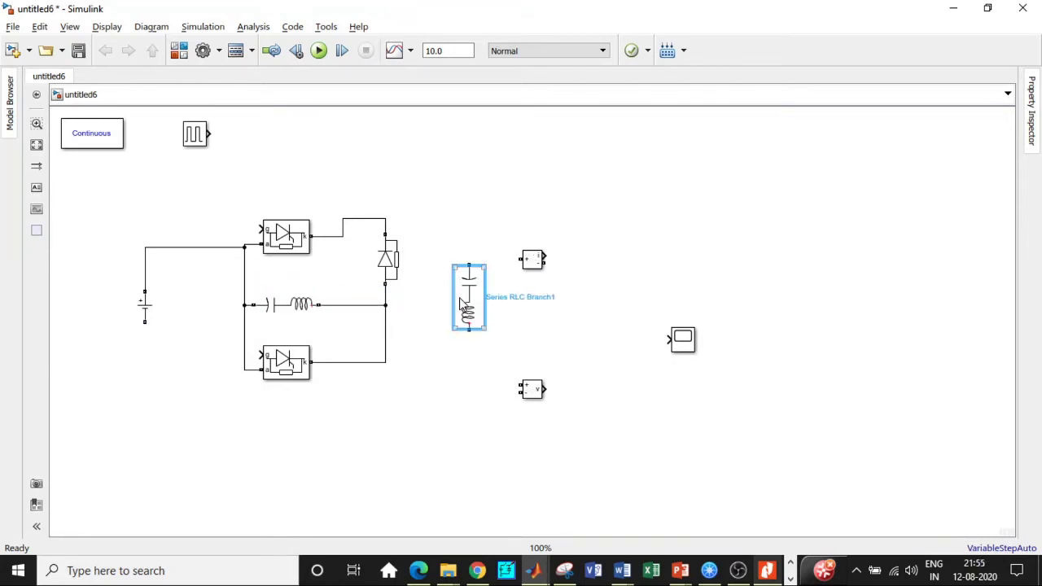
double_click(470, 300)
left_click(604, 222)
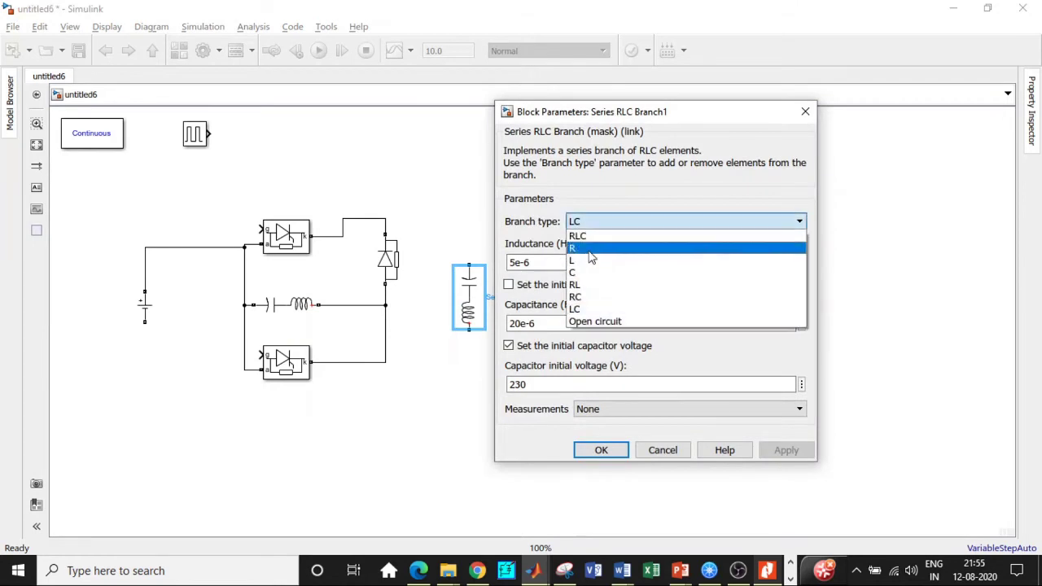
left_click(601, 248)
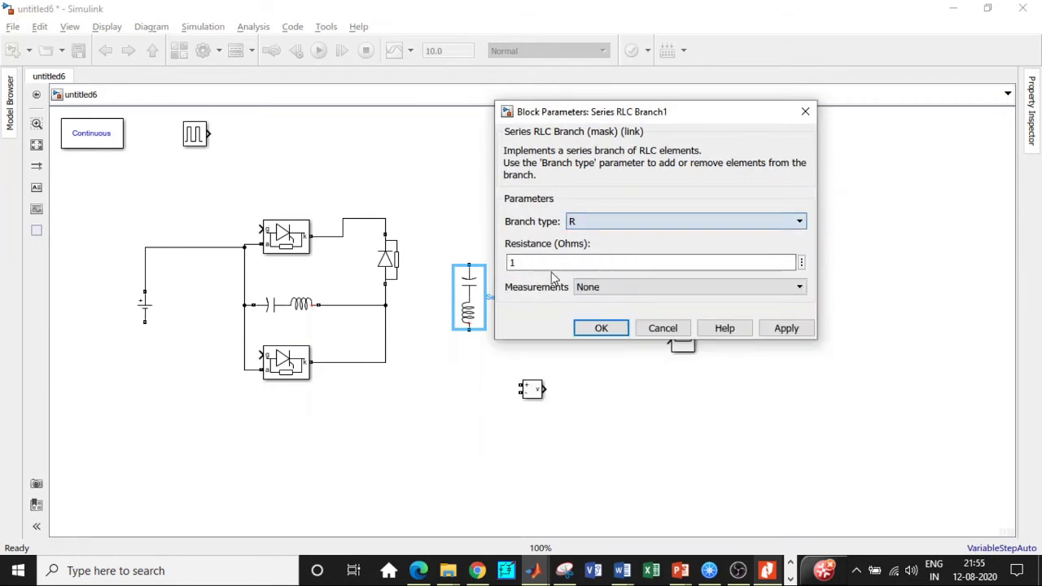
left_click(599, 328)
Step: Wire the resistor between the junction above the diode and the DC source
left_click_drag(470, 266, 384, 219)
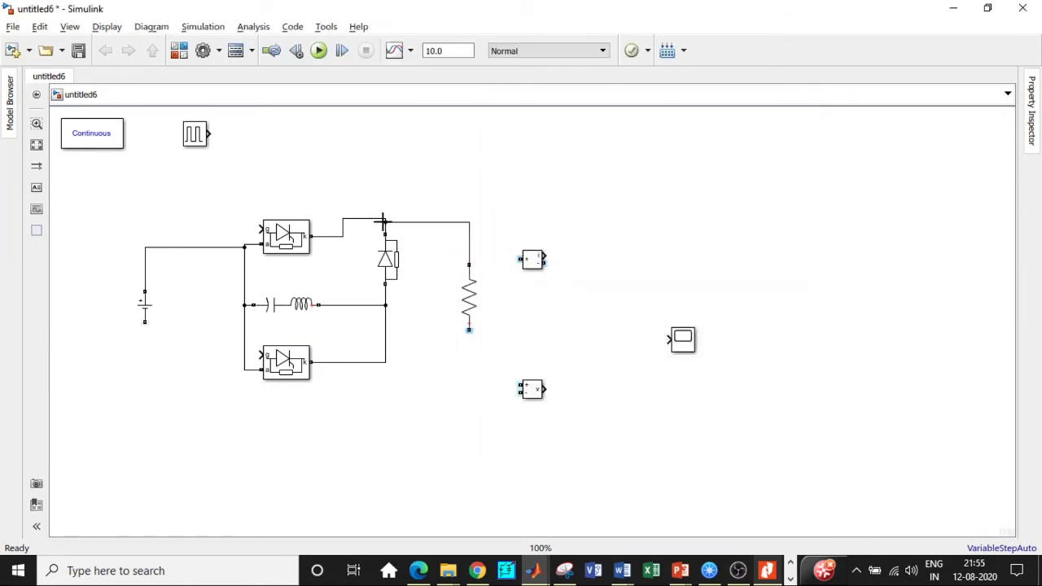
mouse_move(468, 329)
left_mouse_down()
mouse_move(344, 430)
mouse_move(149, 419)
mouse_move(145, 321)
left_mouse_up()
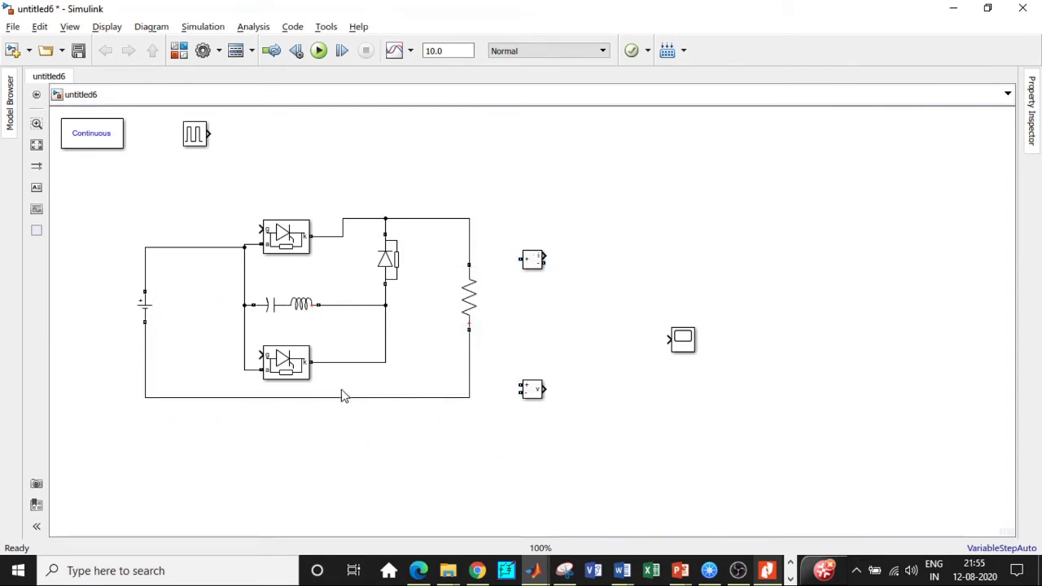
left_click(286, 368)
Step: Give the Pulse Generator amplitude 100 and period 62.8e-6 s, keeping 5% pulse width
left_click(200, 135)
double_click(201, 135)
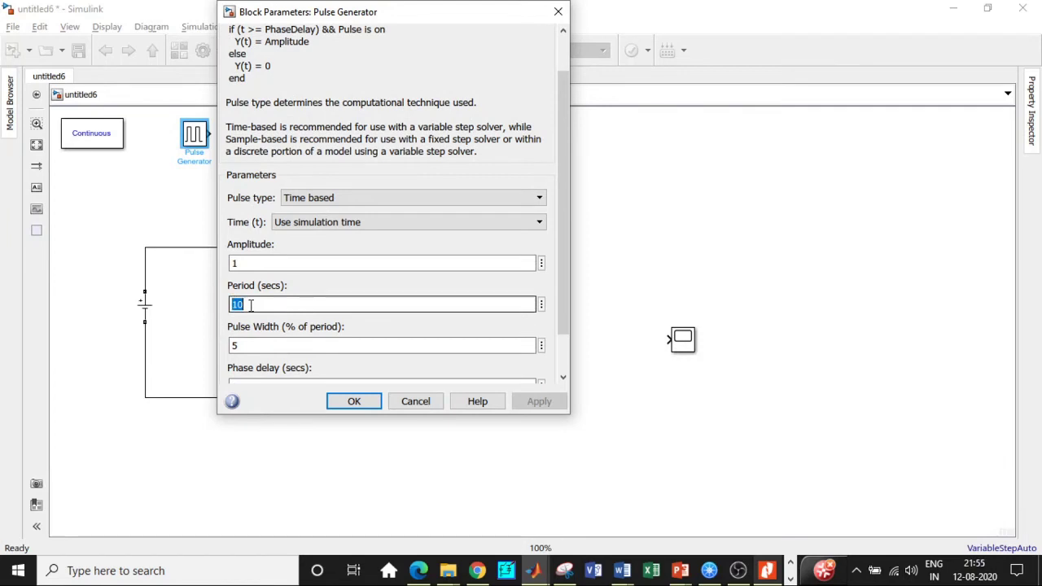
double_click(253, 263)
type("100")
double_click(254, 305)
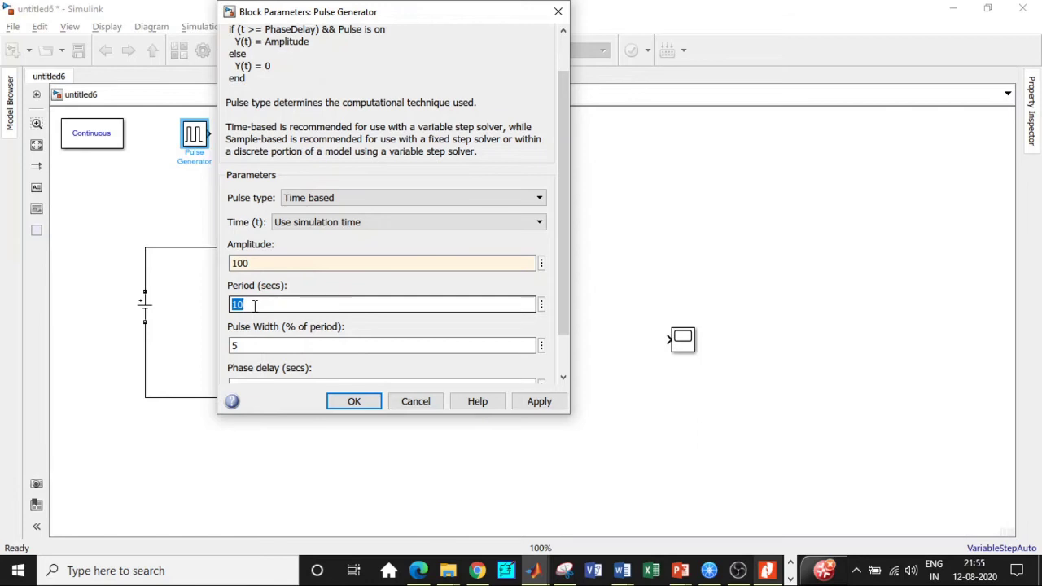
type("62.")
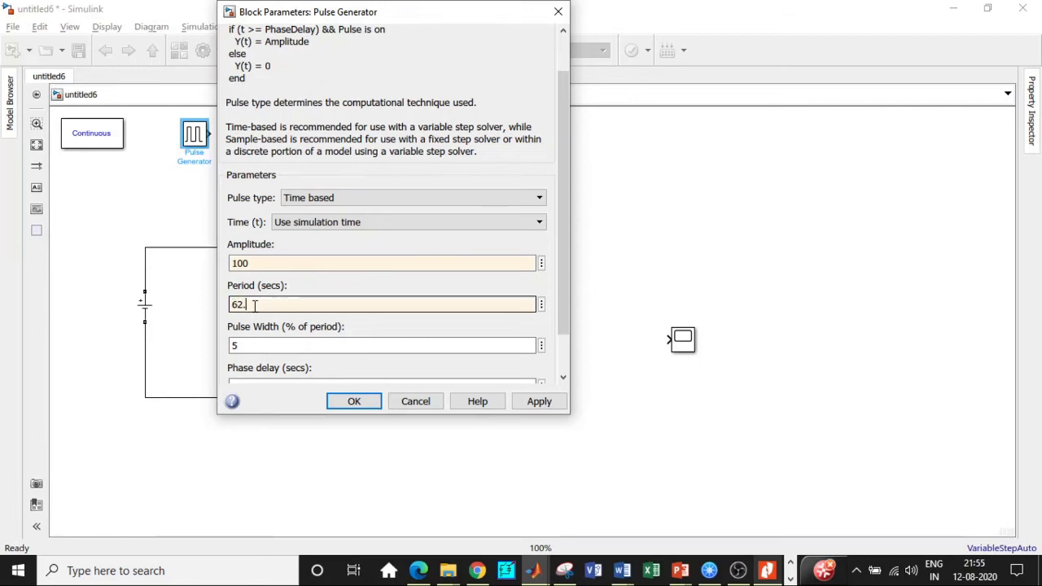
type("83")
type("-6")
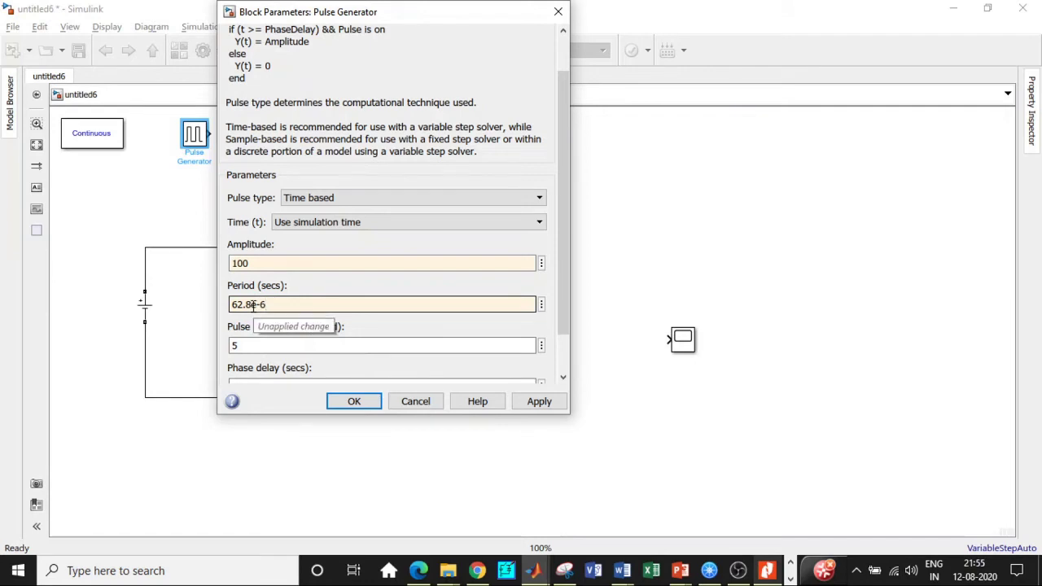
left_click(251, 344)
scroll(252, 342, "down", 1)
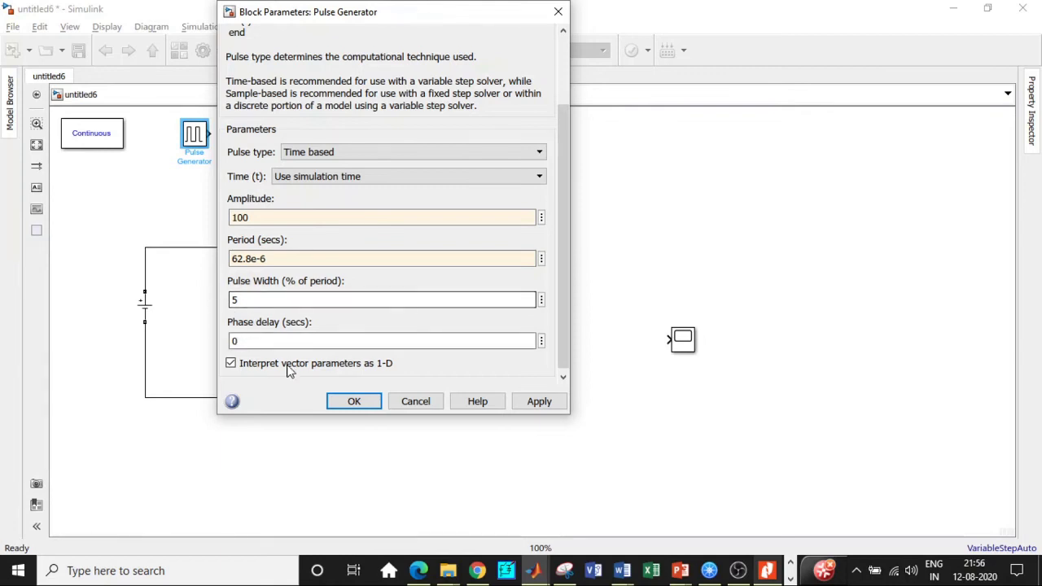
left_click(354, 407)
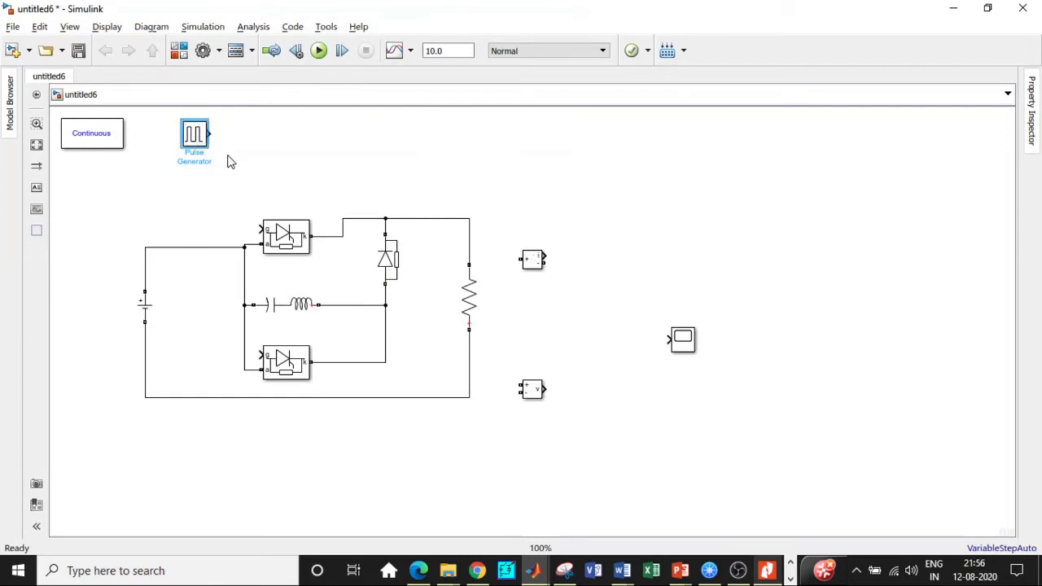
Step: Copy the Pulse Generator and wire each generator to its own thyristor gate
left_click_drag(200, 145, 189, 349)
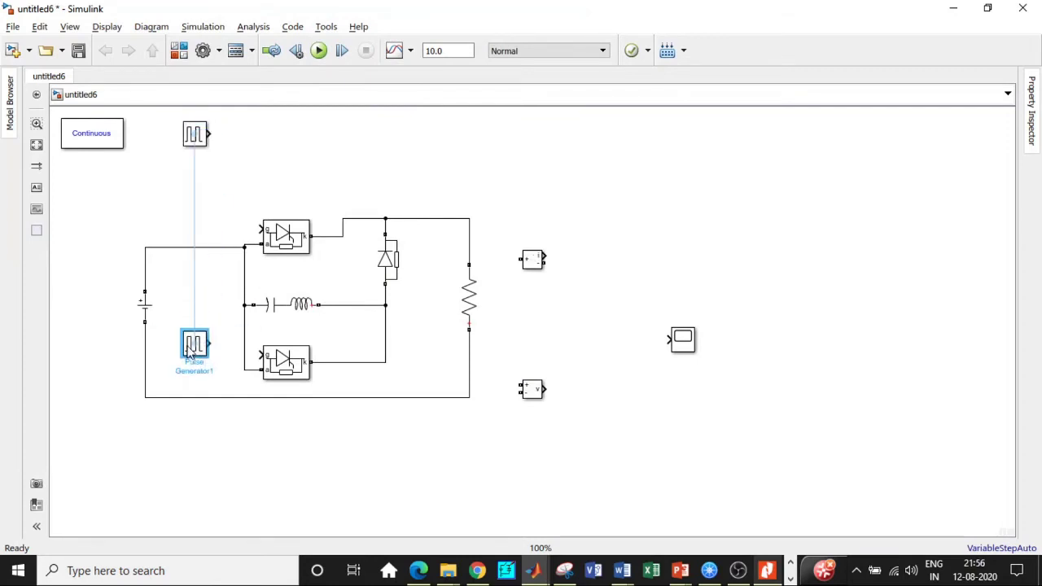
mouse_move(209, 133)
left_mouse_down()
mouse_move(242, 226)
mouse_move(259, 231)
left_mouse_up()
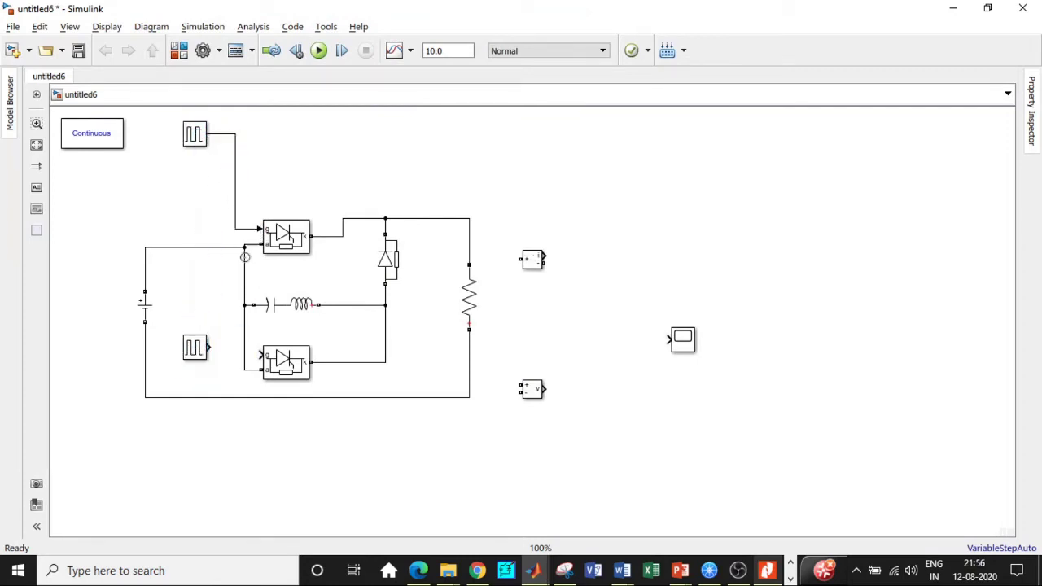
left_click_drag(209, 347, 259, 355)
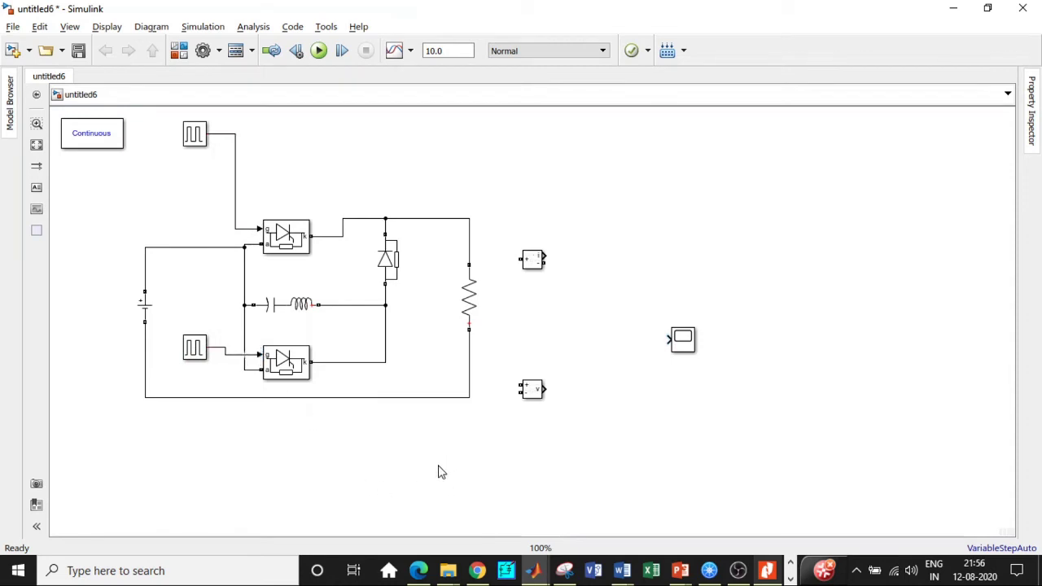
Step: Insert the Current Measurement block into the load branch above the resistor
left_click(434, 220)
key("Delete")
left_click_drag(535, 260, 387, 218)
left_click_drag(448, 232, 469, 264)
Step: Connect the Voltage Measurement across the upper thyristor and feed both measurements into the Scope
mouse_move(530, 389)
left_mouse_down()
mouse_move(604, 166)
mouse_move(277, 188)
mouse_move(251, 242)
left_mouse_up()
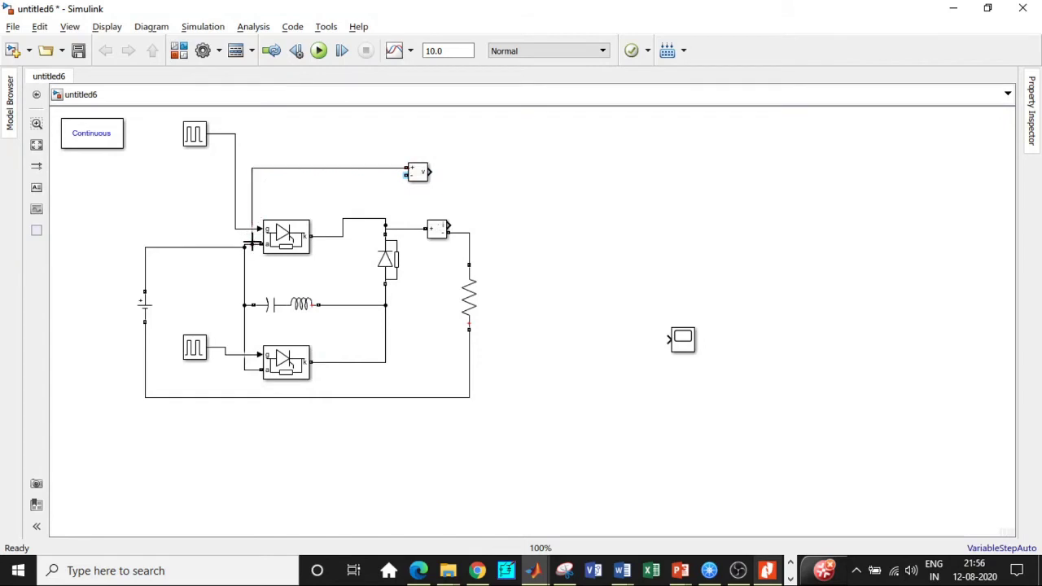
left_click_drag(406, 175, 330, 236)
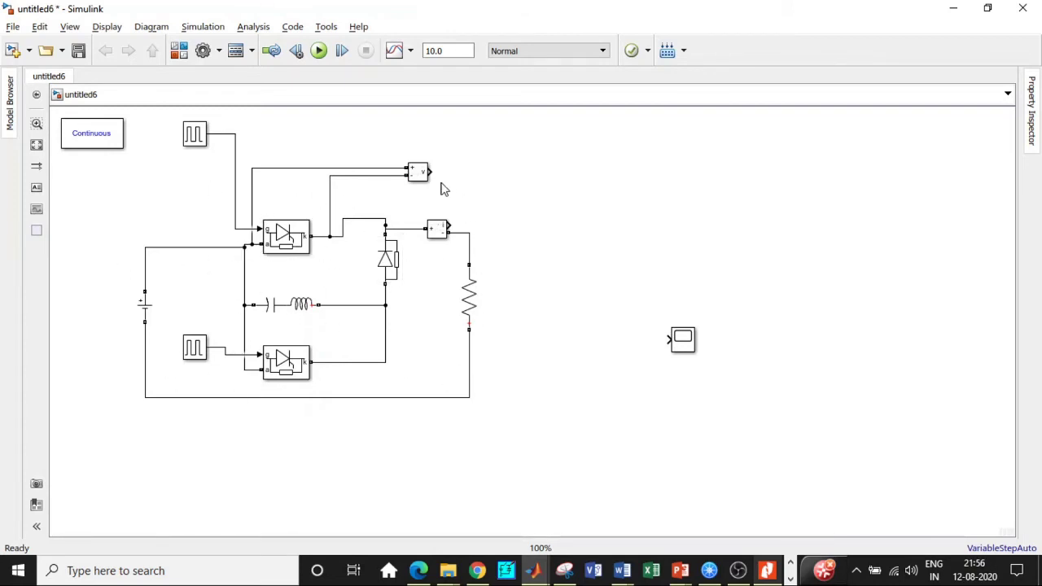
left_click_drag(430, 171, 663, 342)
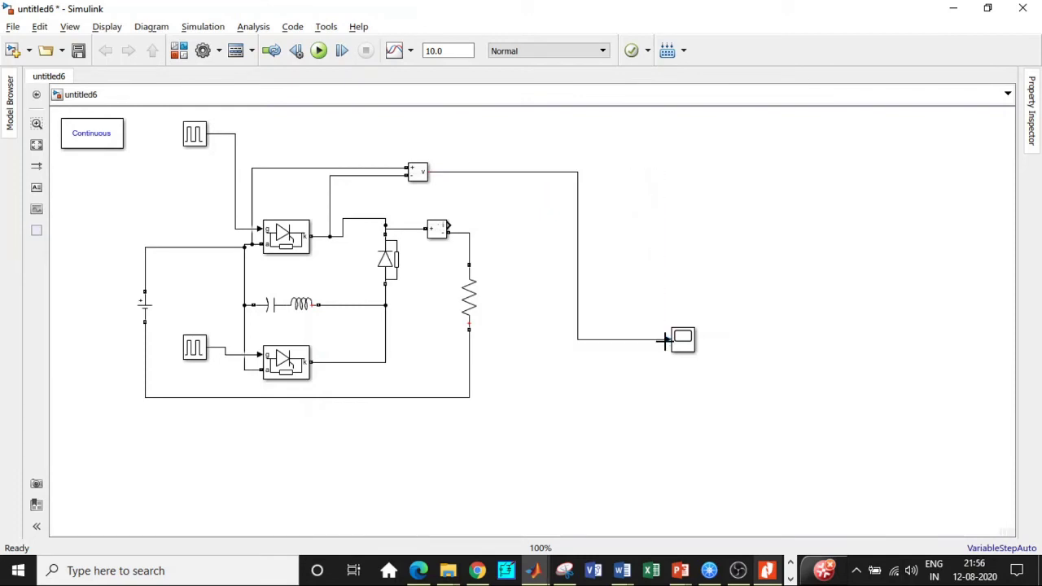
left_click_drag(446, 226, 219, 137)
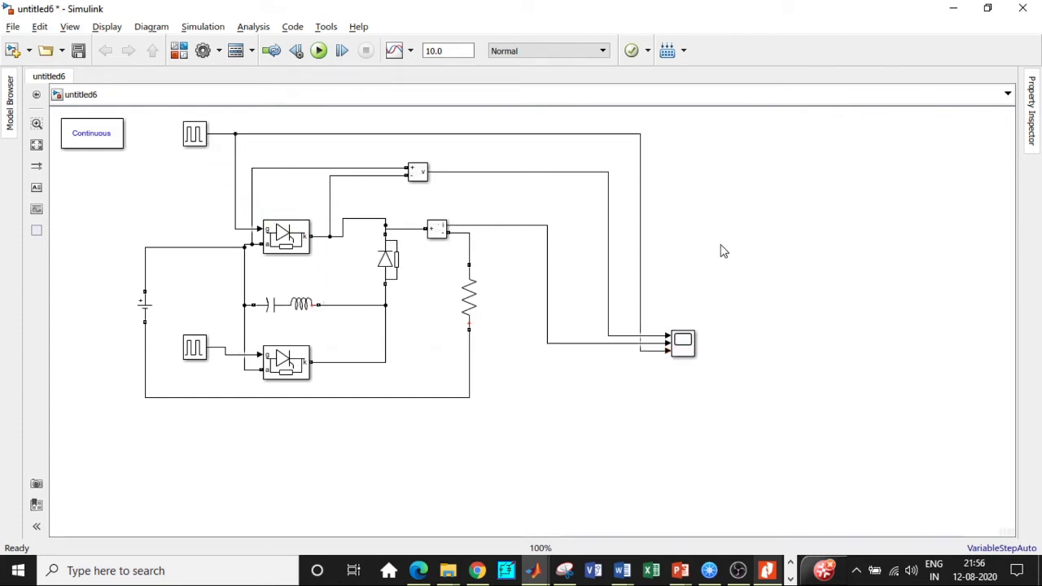
Step: Change the DC Voltage Source amplitude from 100 to 23
double_click(143, 303)
double_click(236, 313)
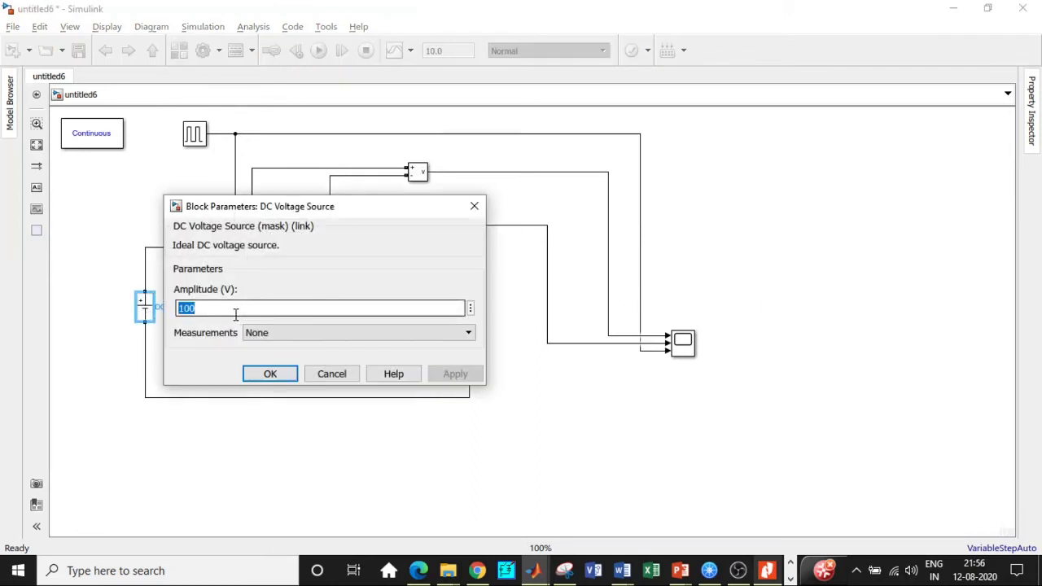
type("230")
left_click(269, 374)
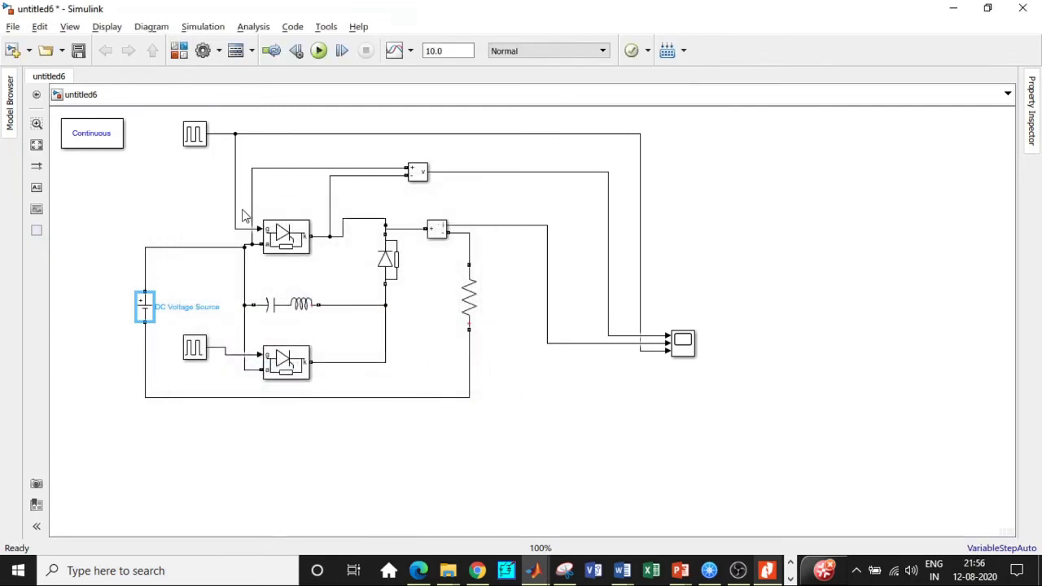
Step: Run the simulation with a 1 s stop time
double_click(446, 54)
left_click(318, 52)
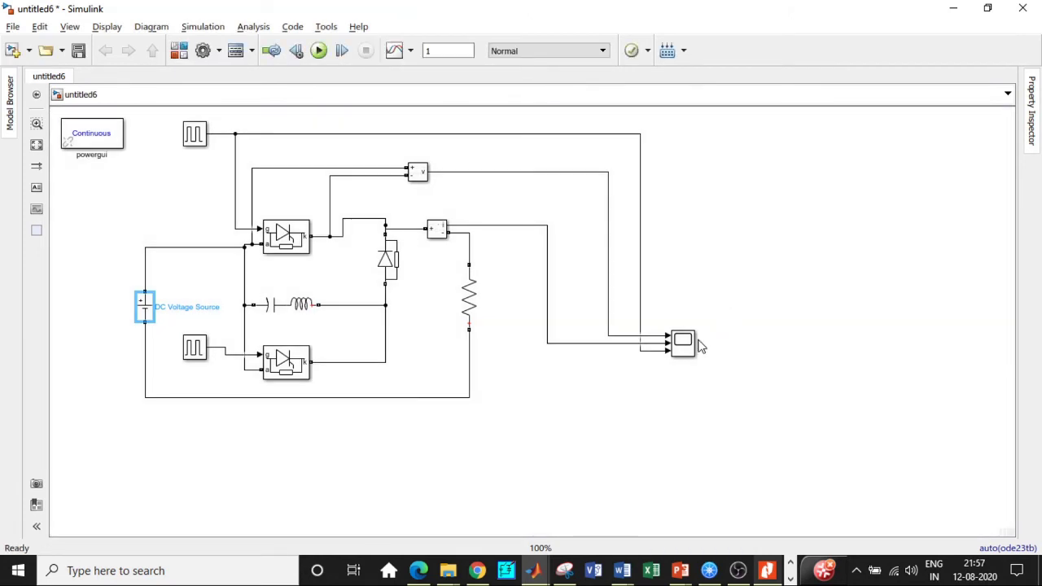
left_click(688, 345)
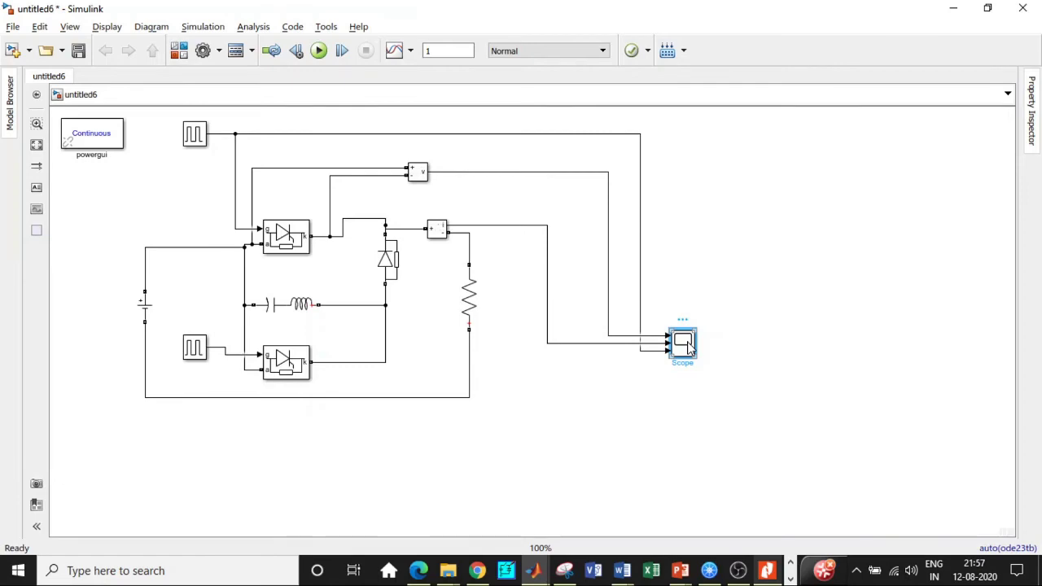
Step: Maximize the Scope window and set its layout to three stacked plots (3x1)
double_click(687, 345)
left_click(682, 81)
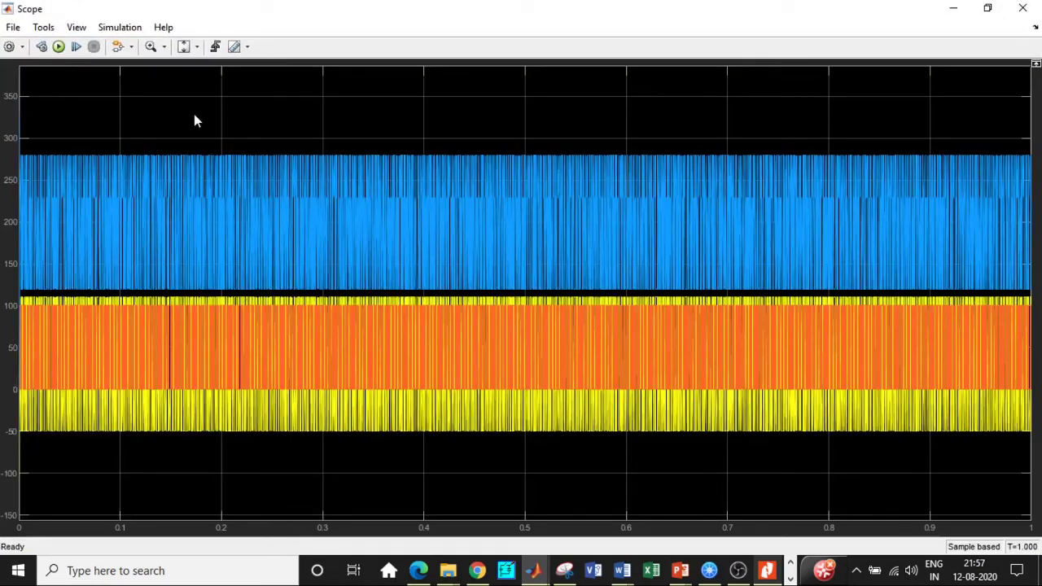
left_click(22, 46)
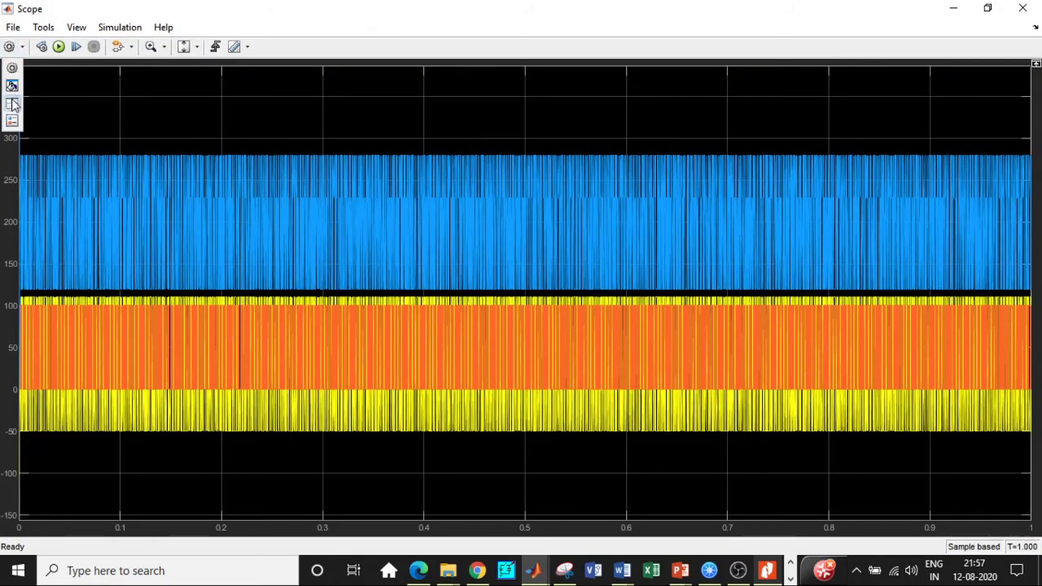
left_click(13, 104)
left_click(29, 162)
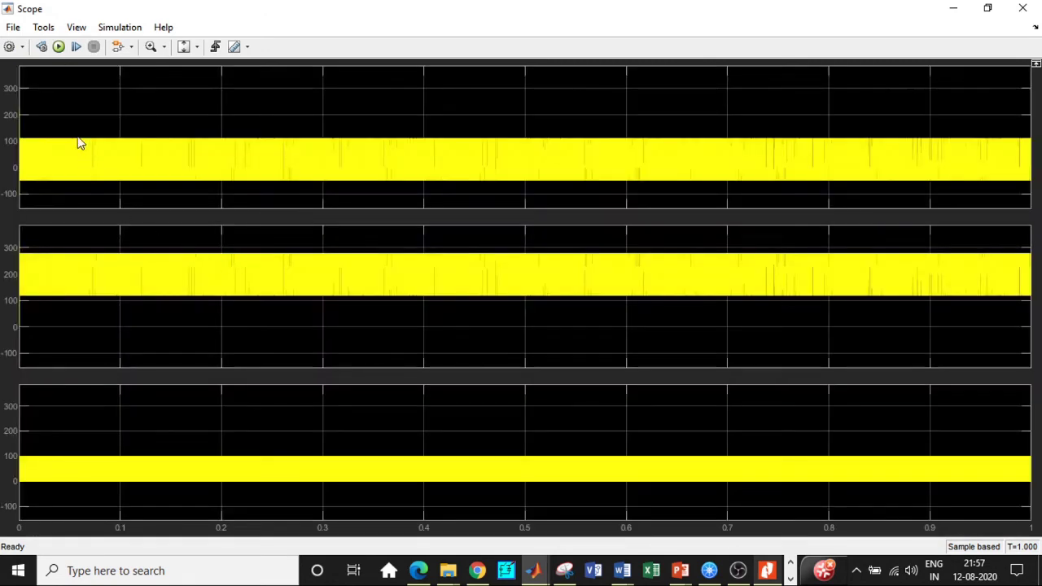
Step: Zoom the time axis into the first commutation cycles, about 2×10⁻⁴ s
left_click(150, 49)
left_click_drag(44, 311, 9, 242)
left_click_drag(74, 358, 7, 225)
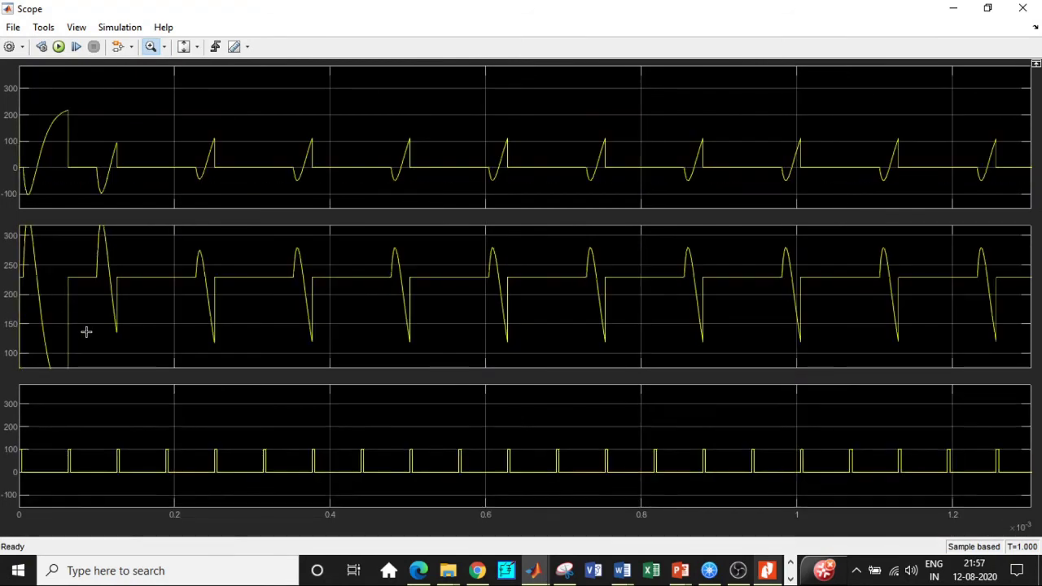
scroll(86, 331, "down", 3)
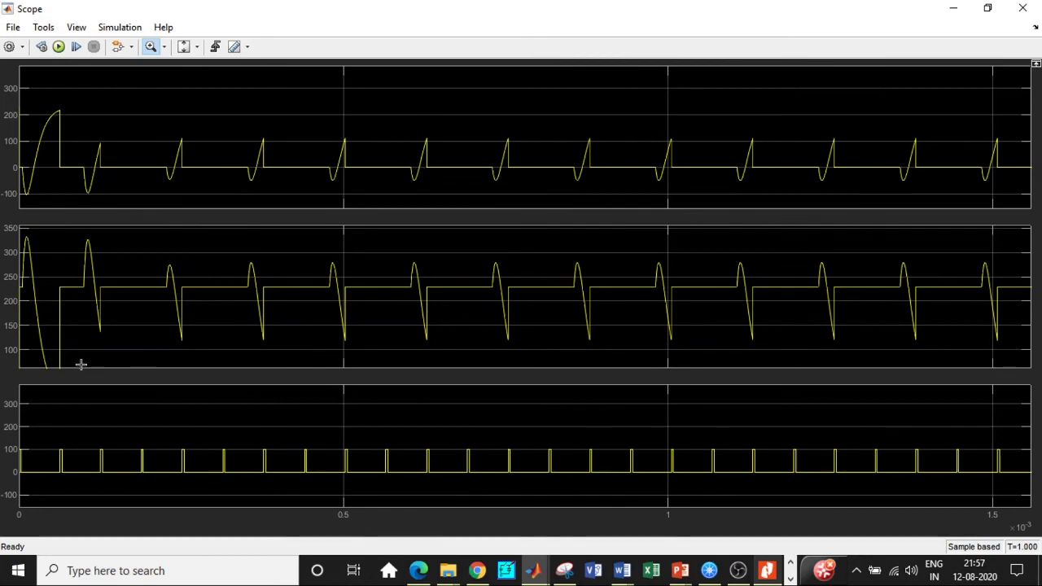
left_click_drag(103, 361, 7, 220)
scroll(52, 274, "down", 4)
scroll(205, 290, "down", 2)
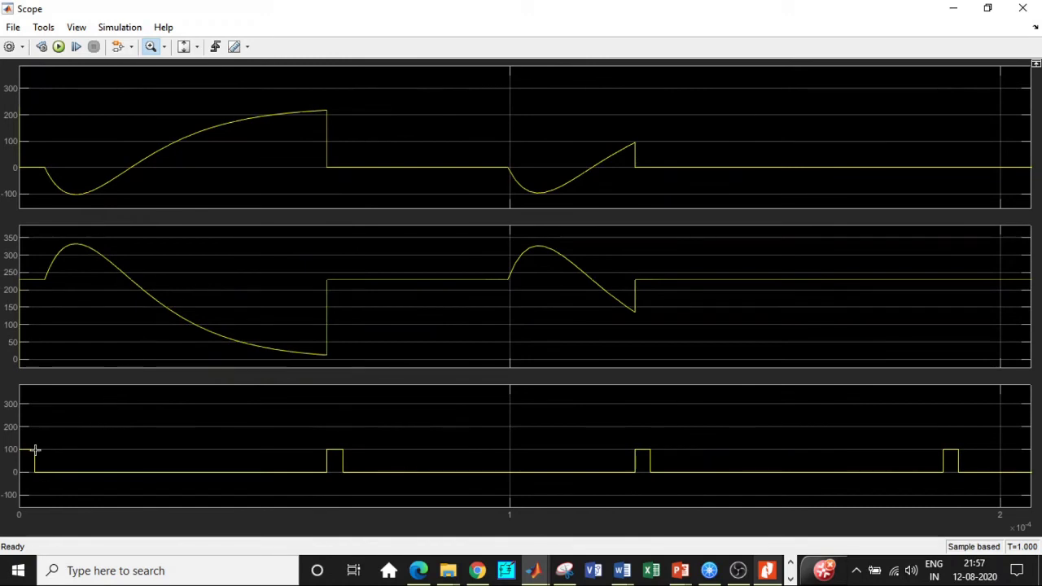
Step: Check the voltage and current measurement signals into the Scope, then reopen and restore the waveforms
left_click(954, 8)
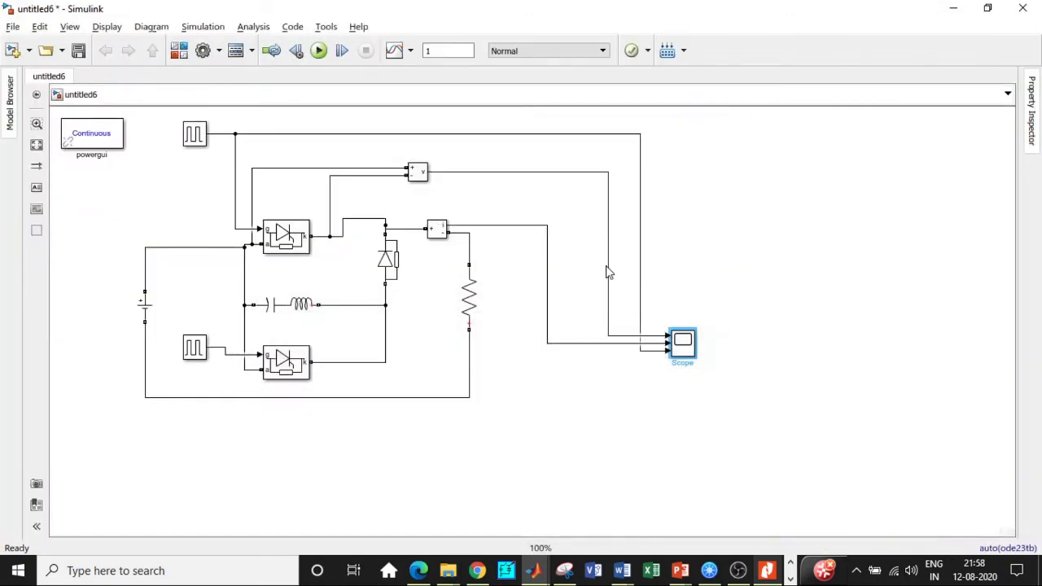
left_click(608, 259)
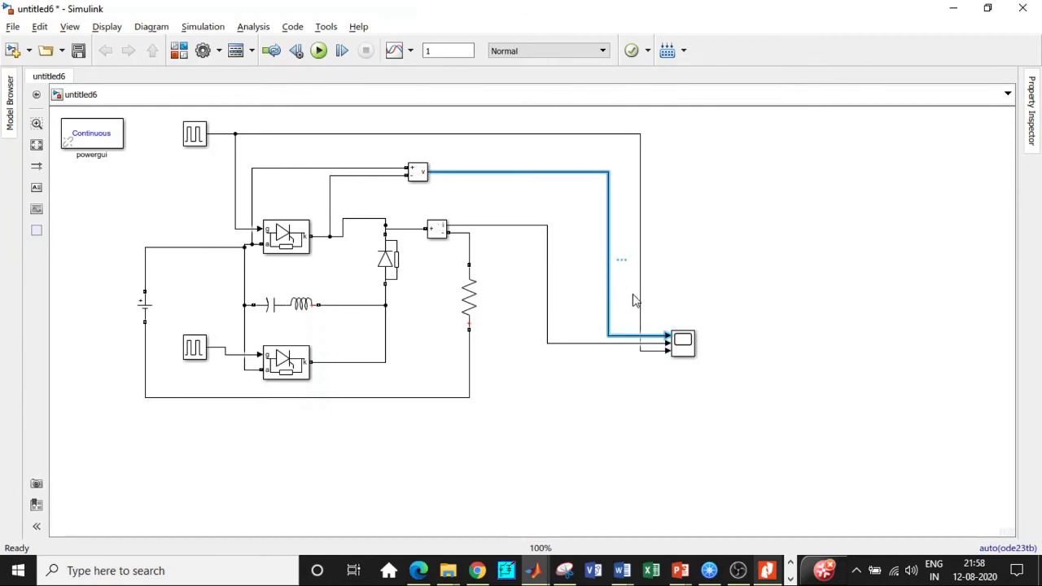
left_click(613, 343)
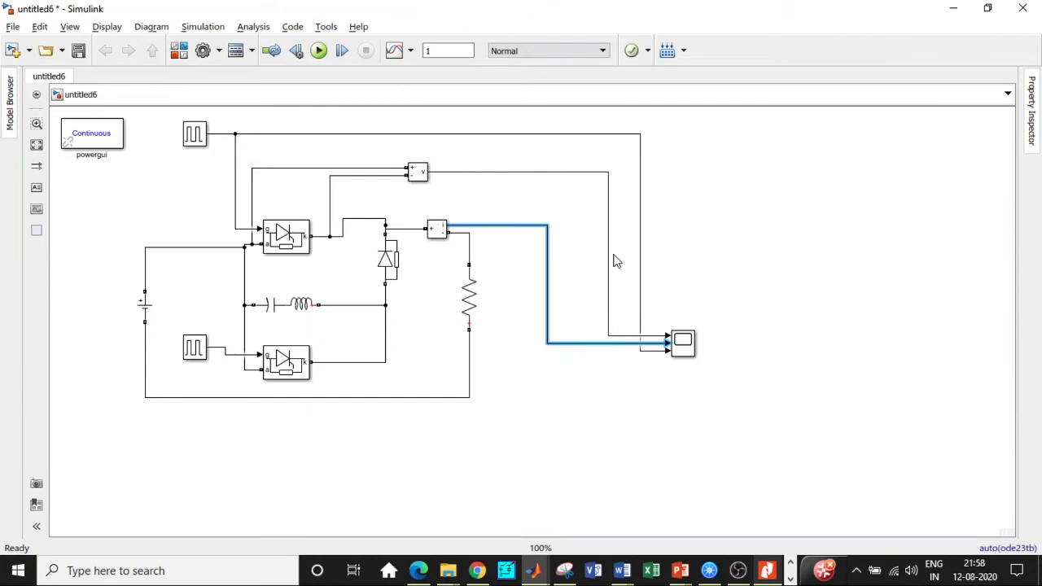
double_click(682, 343)
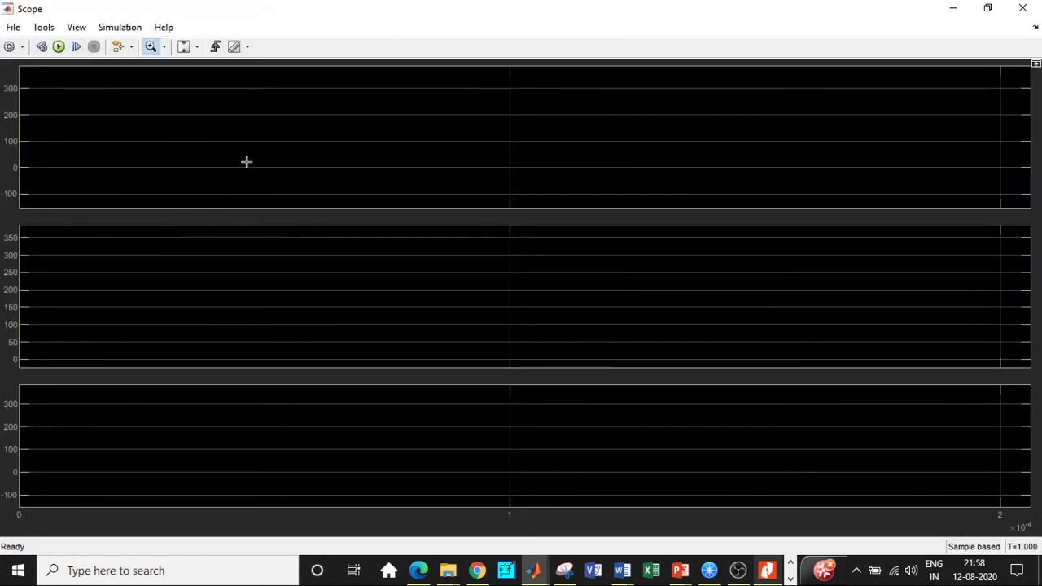
key("ctrl+t")
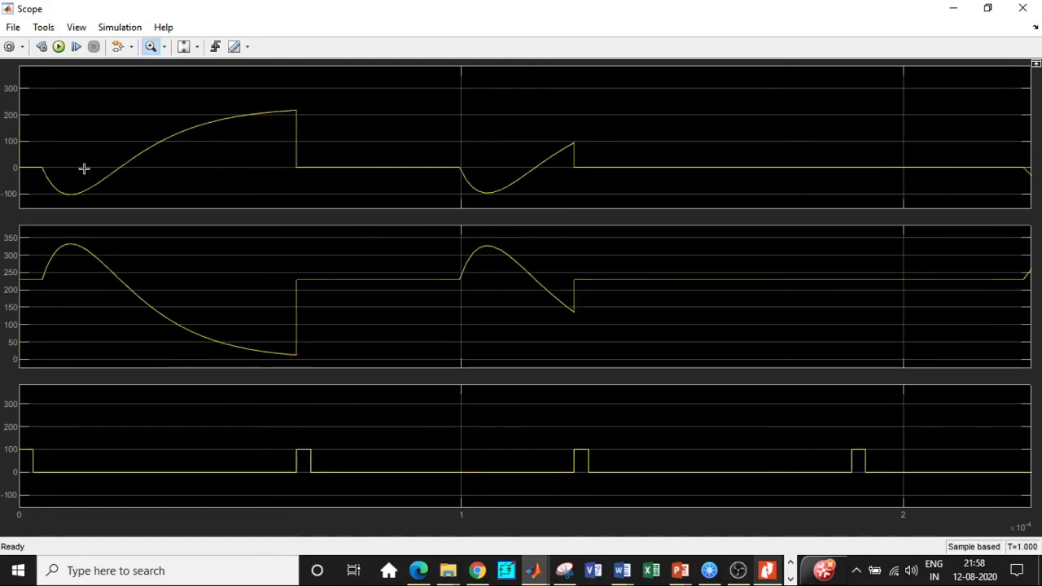